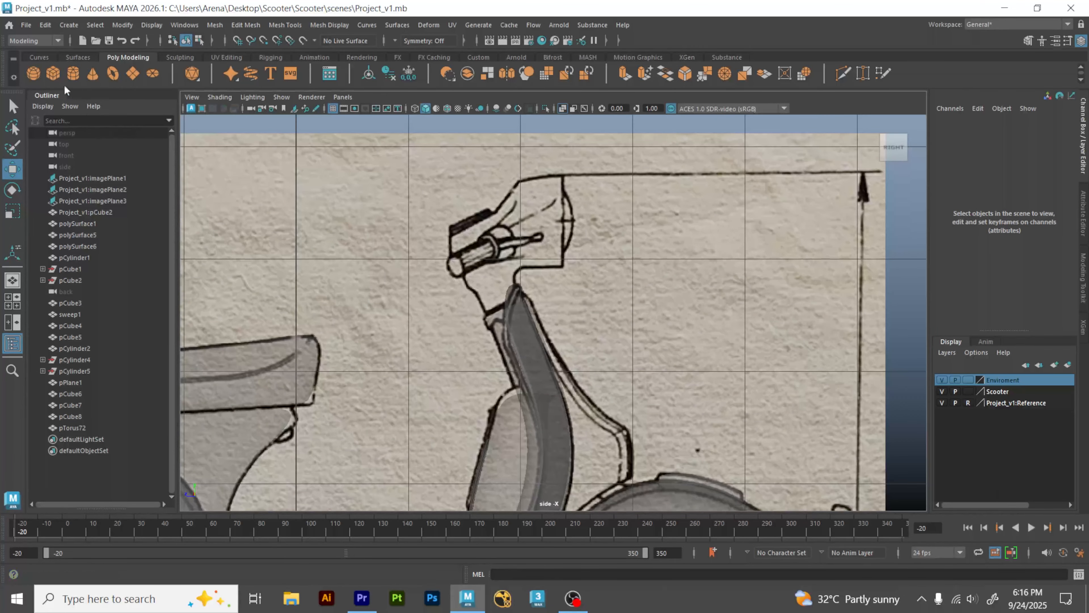
Step: Create a polygon cylinder and place it over the headlight in the side reference, at Translate Y 5.359 and Translate Z -2.16
left_click(80, 75)
scroll(502, 333, "down", 5)
middle_click_drag(501, 333, 518, 280, "alt")
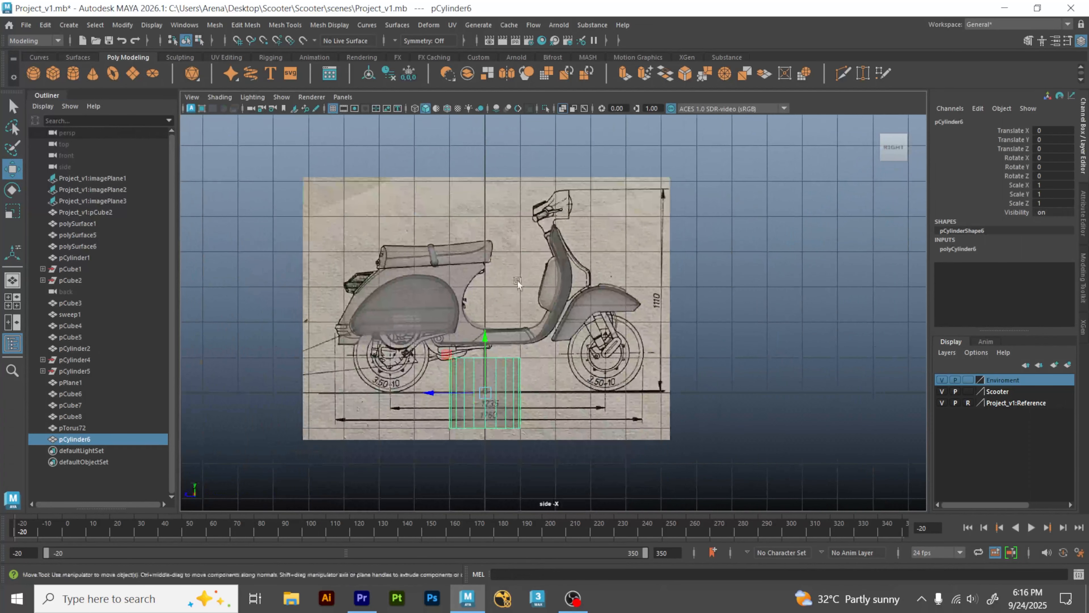
left_click_drag(445, 356, 522, 197)
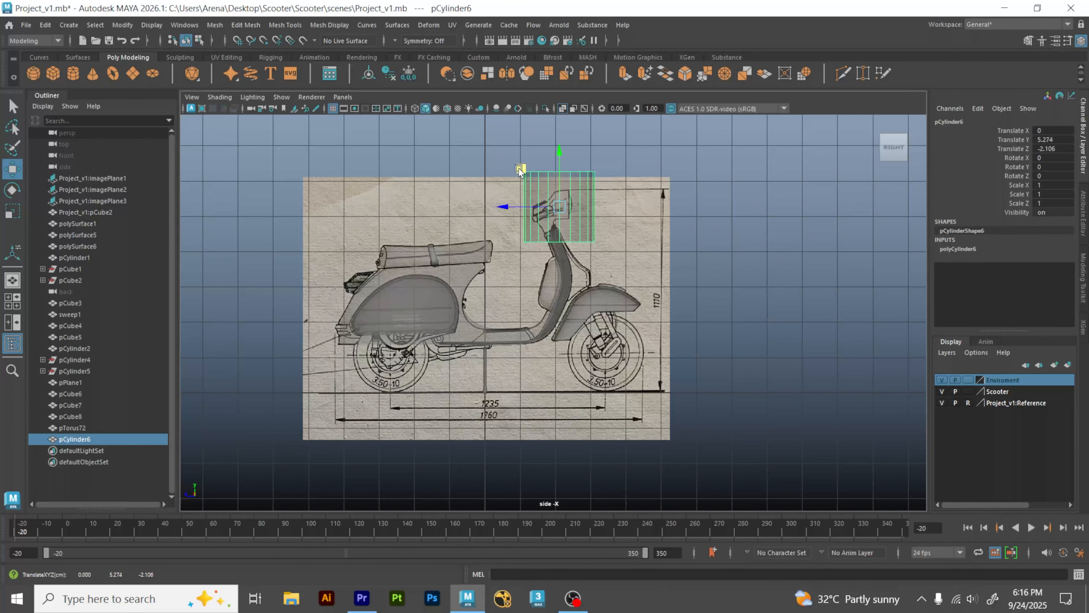
scroll(683, 281, "up", 4)
scroll(683, 281, "up", 5)
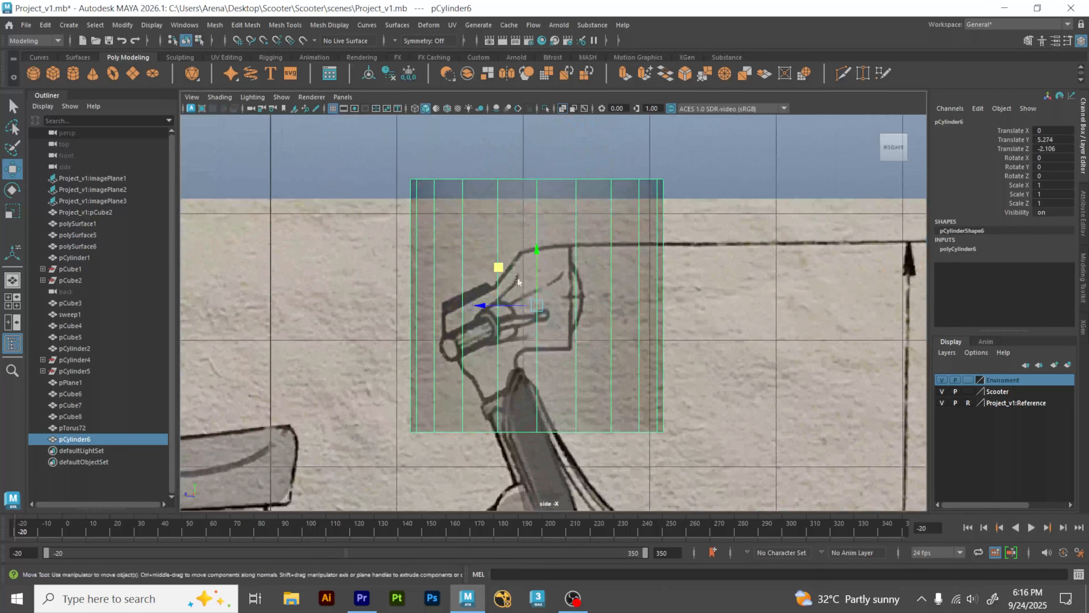
left_click_drag(498, 268, 506, 257)
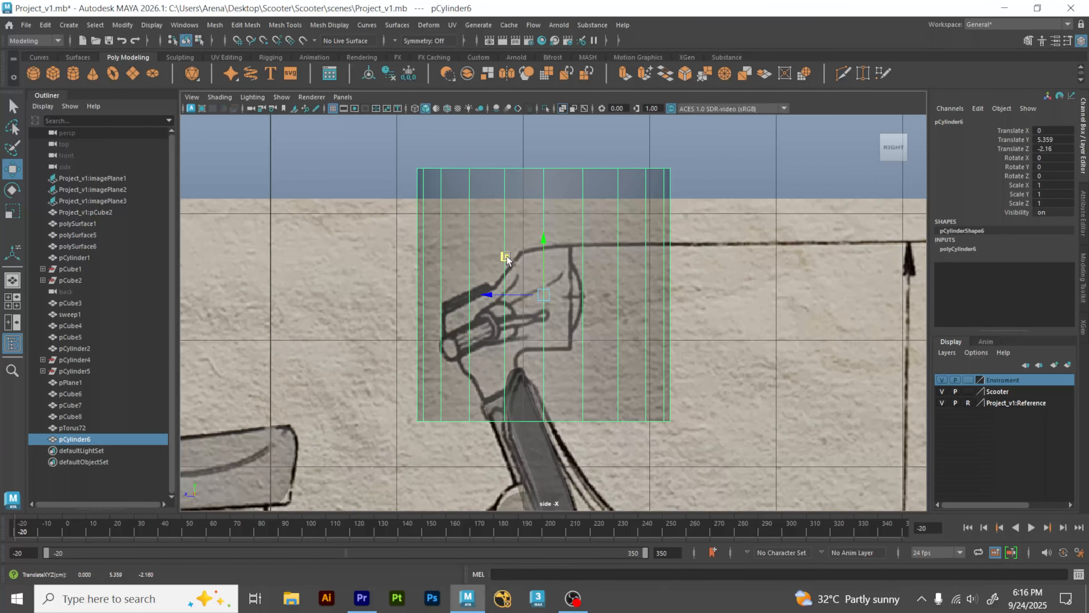
Step: Rotate the cylinder 90 degrees about X so its axis runs along the scooter's length
key("e")
mouse_move(586, 266)
left_mouse_down()
mouse_move(594, 299)
mouse_move(599, 273)
left_mouse_up()
key("ctrl+z")
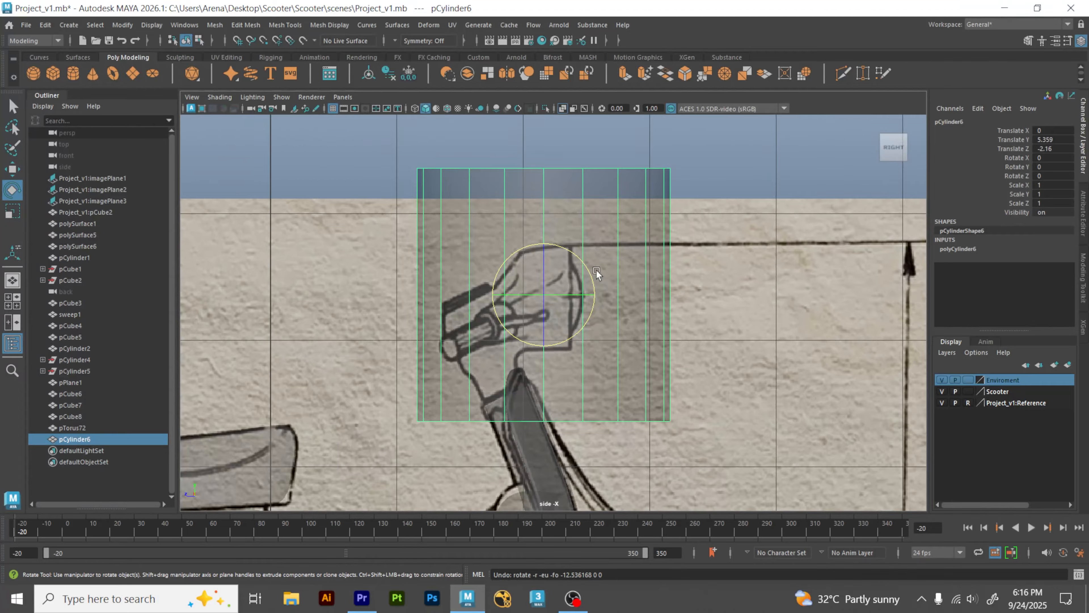
left_click_drag(592, 263, 516, 247)
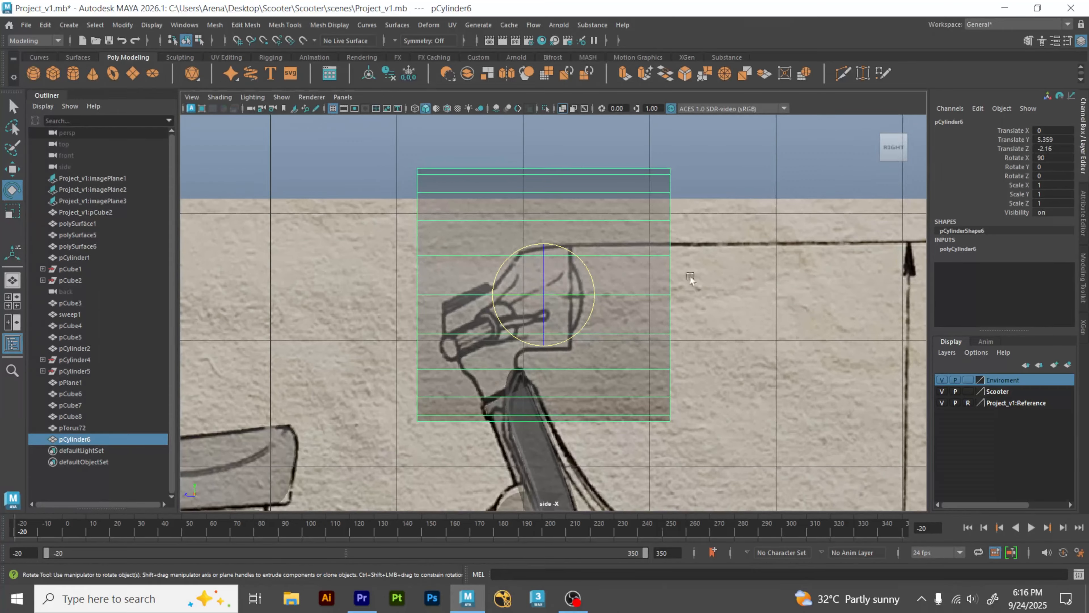
Step: Set the cylinder's radius to 0.41 and lower it to Translate Y 5.332 to match the headlight housing's height
left_click(960, 248)
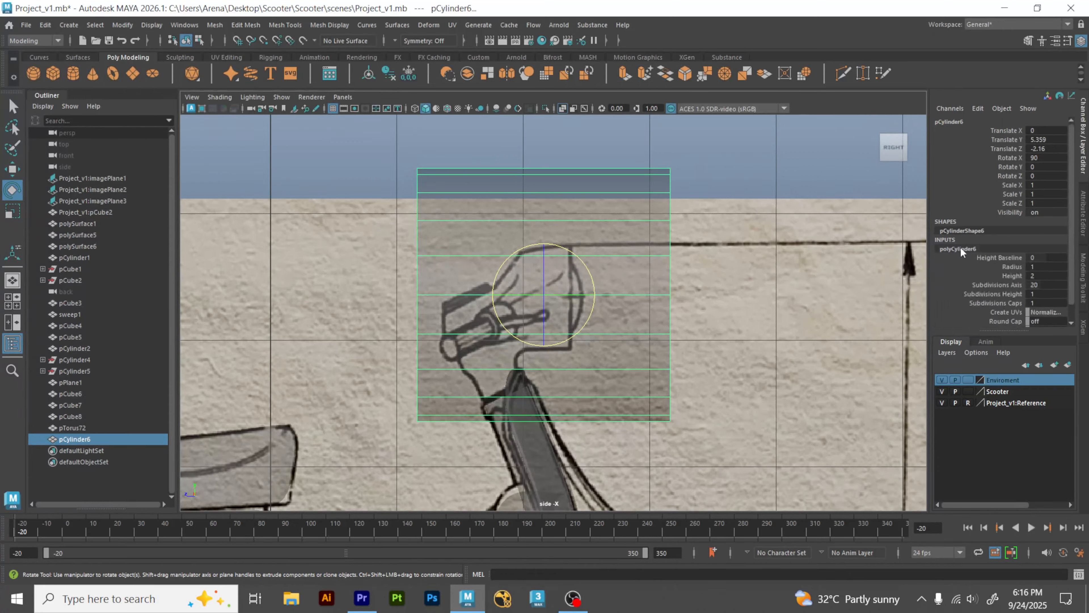
left_click(1016, 268)
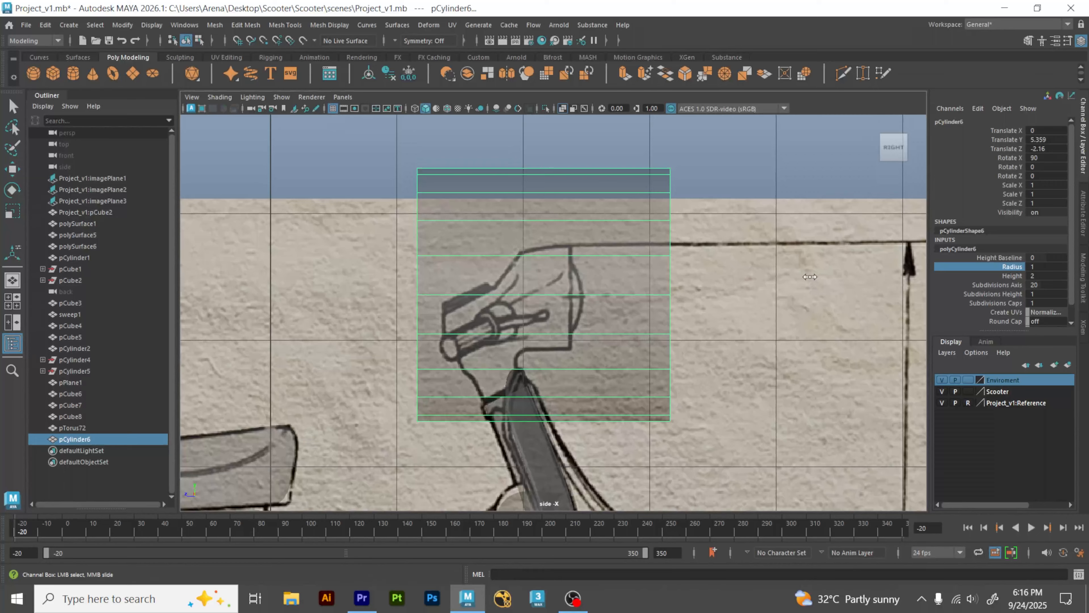
middle_click_drag(810, 276, 776, 279)
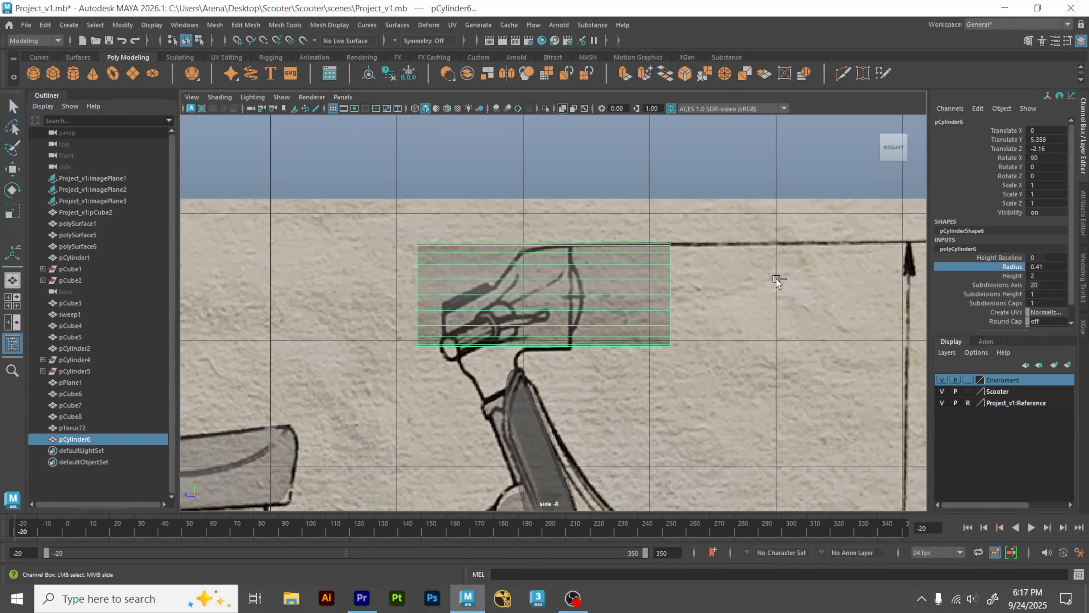
key("w")
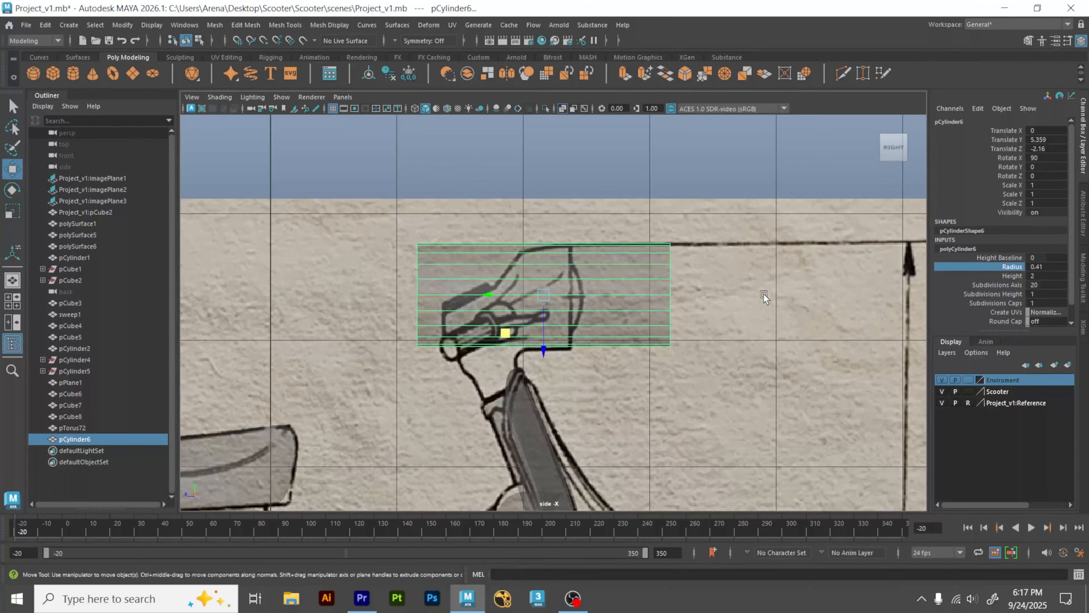
left_click_drag(544, 335, 544, 339)
middle_click_drag(721, 339, 673, 334, "alt")
right_click_drag(674, 333, 745, 330, "alt")
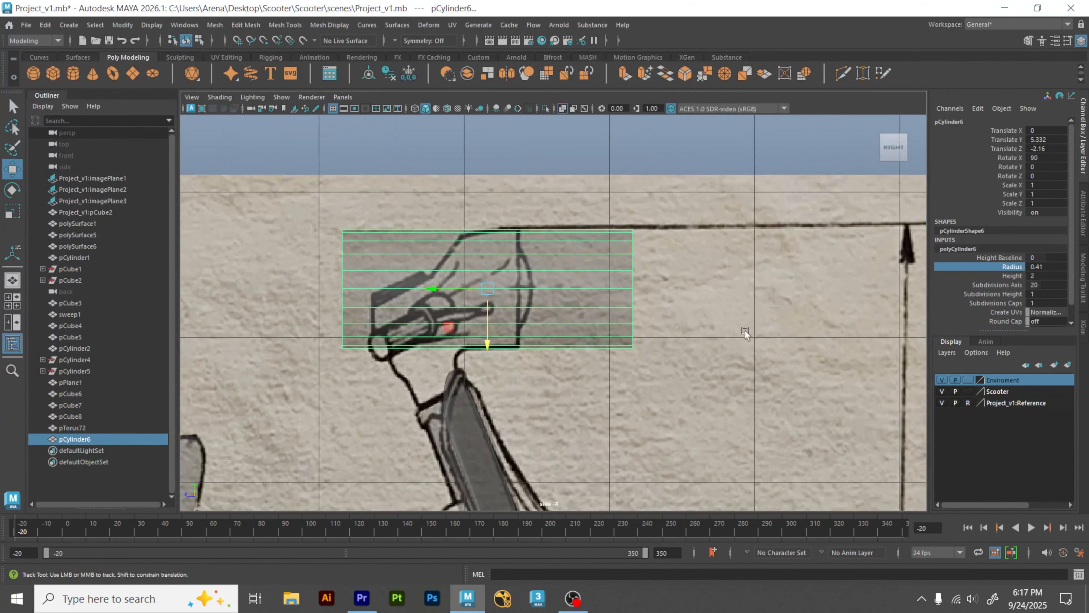
middle_click_drag(745, 330, 736, 340, "alt")
Step: Set the cylinder's height to 0.16 and move it against the headlight housing's front edge, at Translate Z -2.289
left_click(1014, 276)
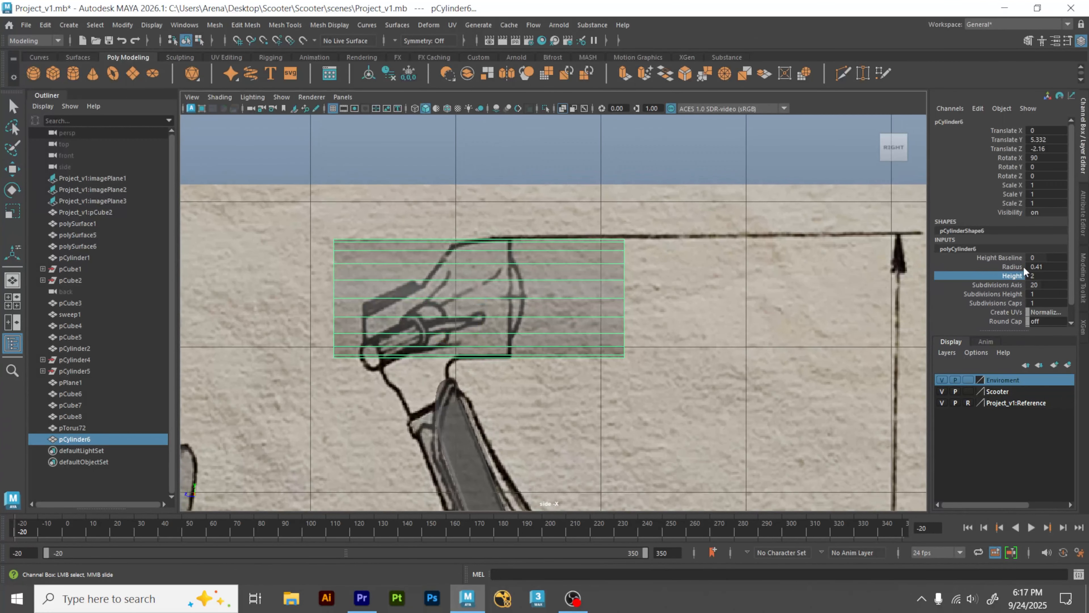
middle_click_drag(726, 306, 621, 314)
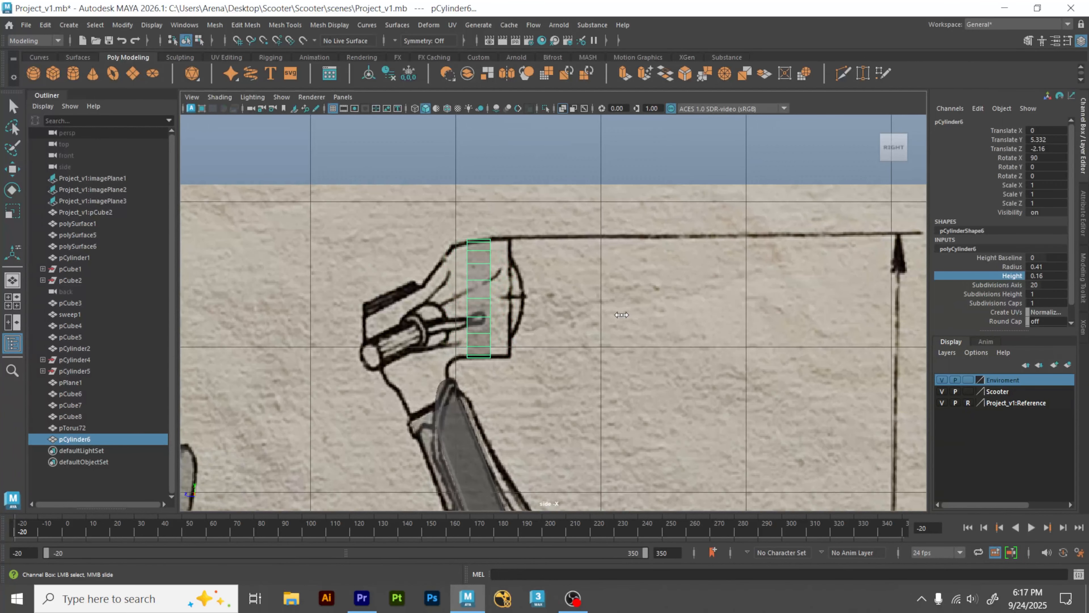
key("w")
left_click_drag(433, 296, 455, 296)
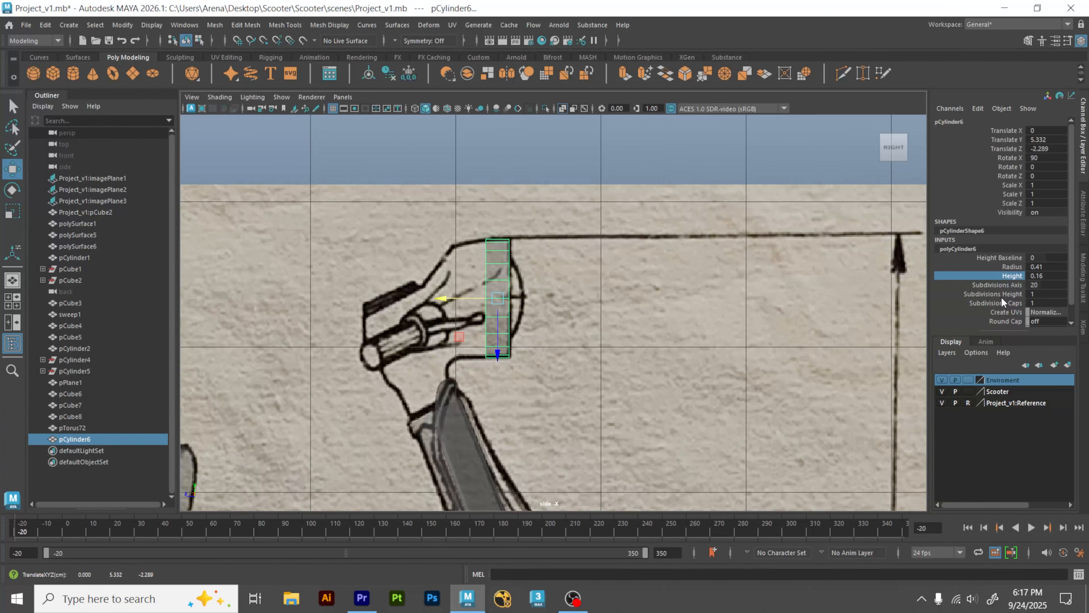
Step: Reduce the cylinder to 8 axis subdivisions and 0 cap subdivisions
left_click(1004, 285)
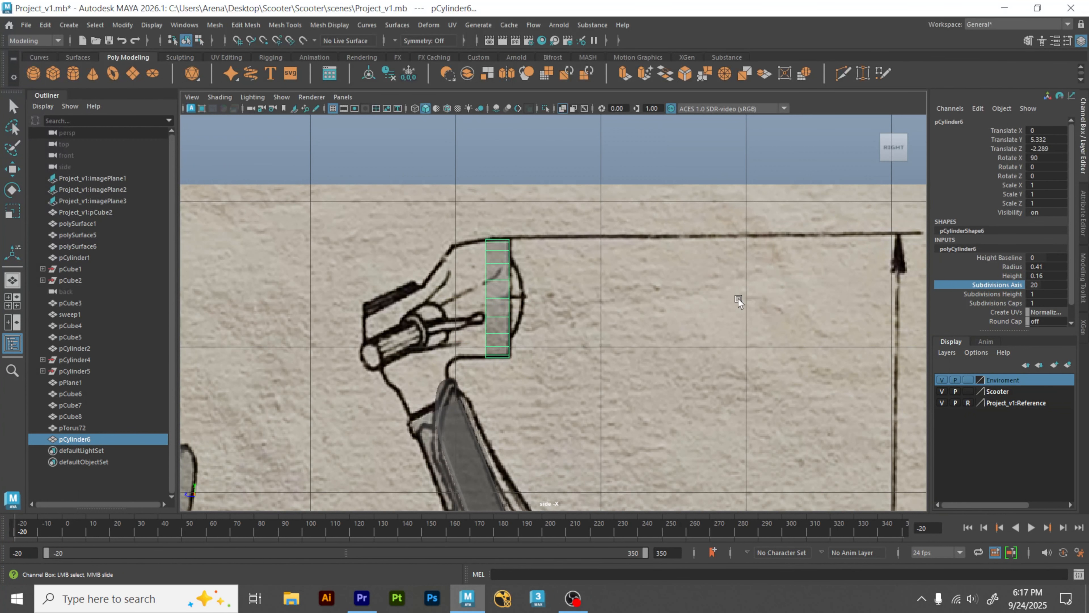
middle_click_drag(775, 292, 416, 300)
left_click(1008, 303)
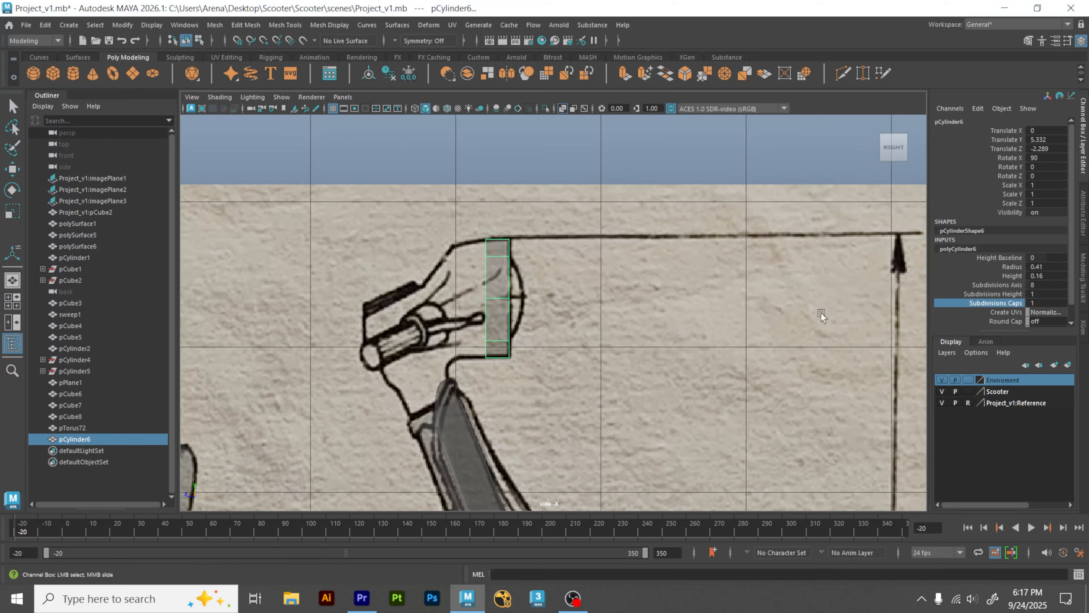
Step: Delete both cap faces of the cylinder in the perspective view, leaving an open ring, and return to object selection
key("space")
key("space")
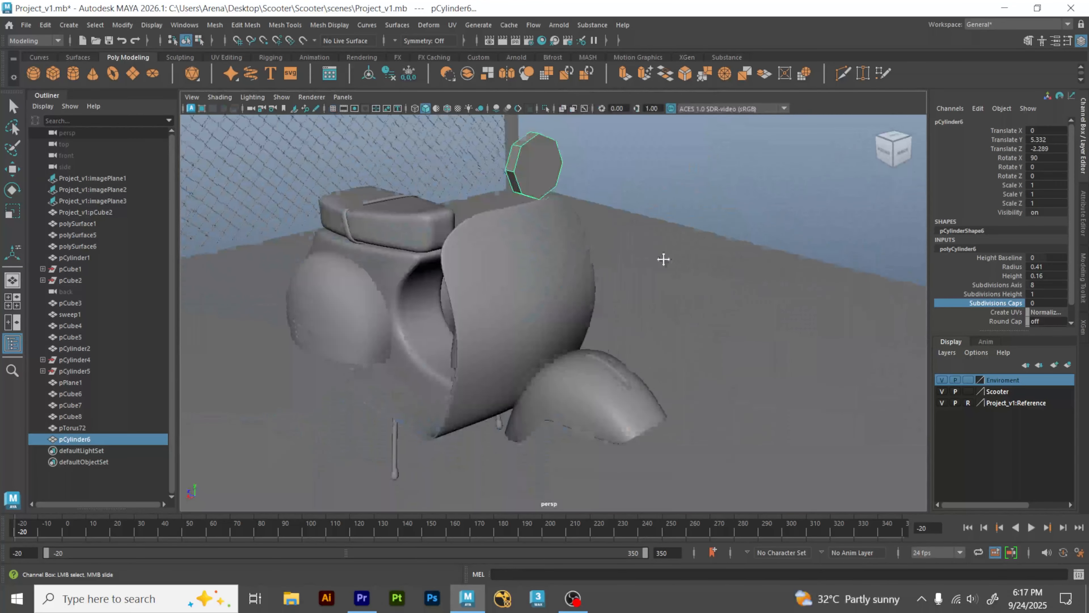
left_click_drag(661, 255, 829, 311, "alt")
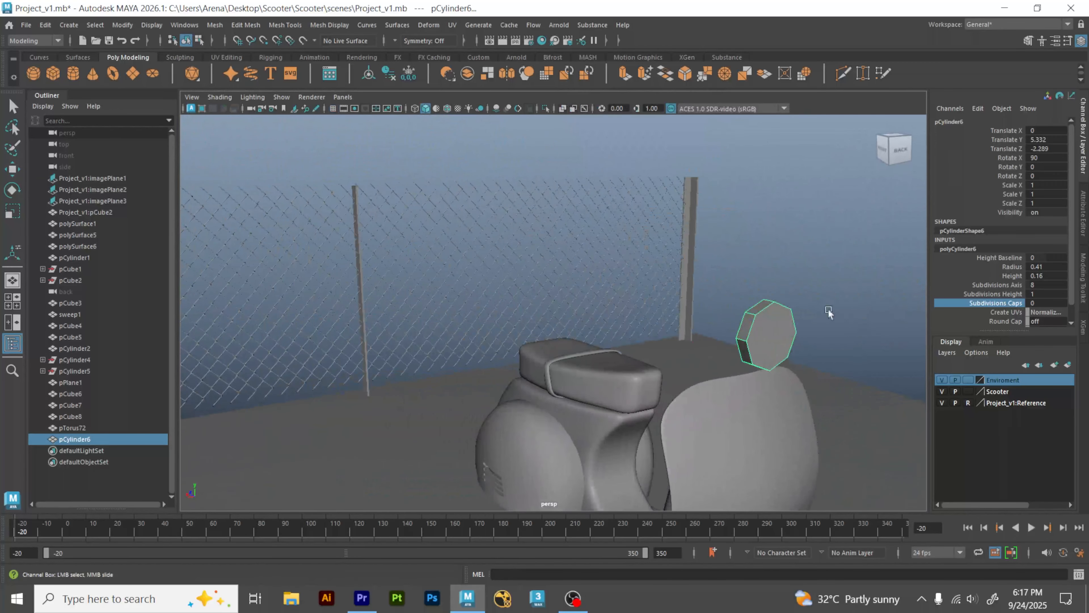
right_click_drag(830, 260, 830, 291)
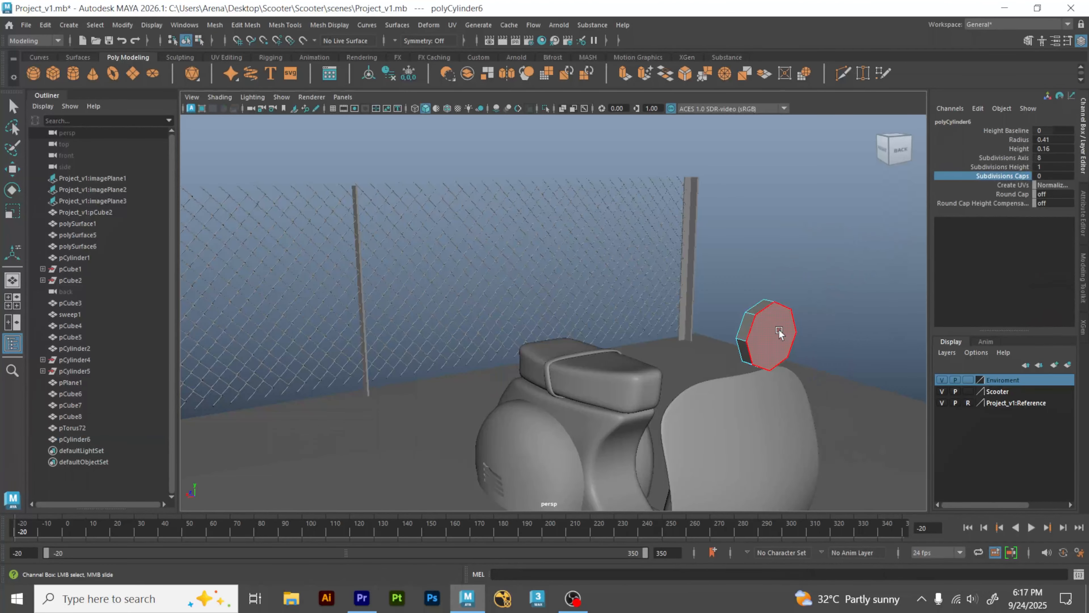
left_click(778, 331)
key("w")
key("Delete")
left_click(764, 331)
key("Delete")
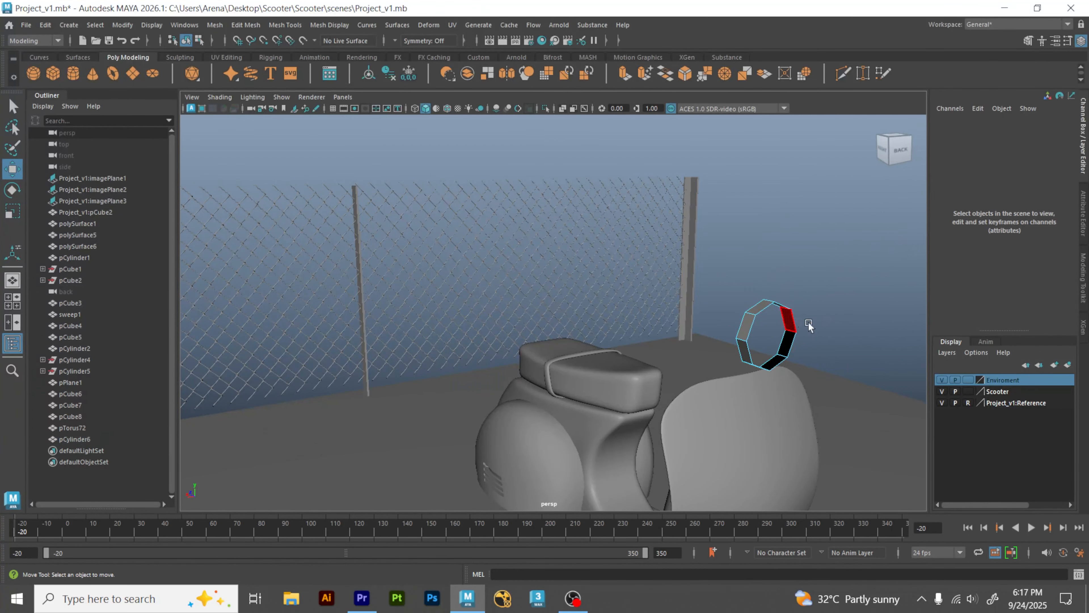
right_click_drag(808, 259, 843, 240)
left_click_drag(857, 306, 772, 302, "alt")
Step: Return to the side view, deselect the ring, and create a second polygon cylinder with default size
key("space")
key("space")
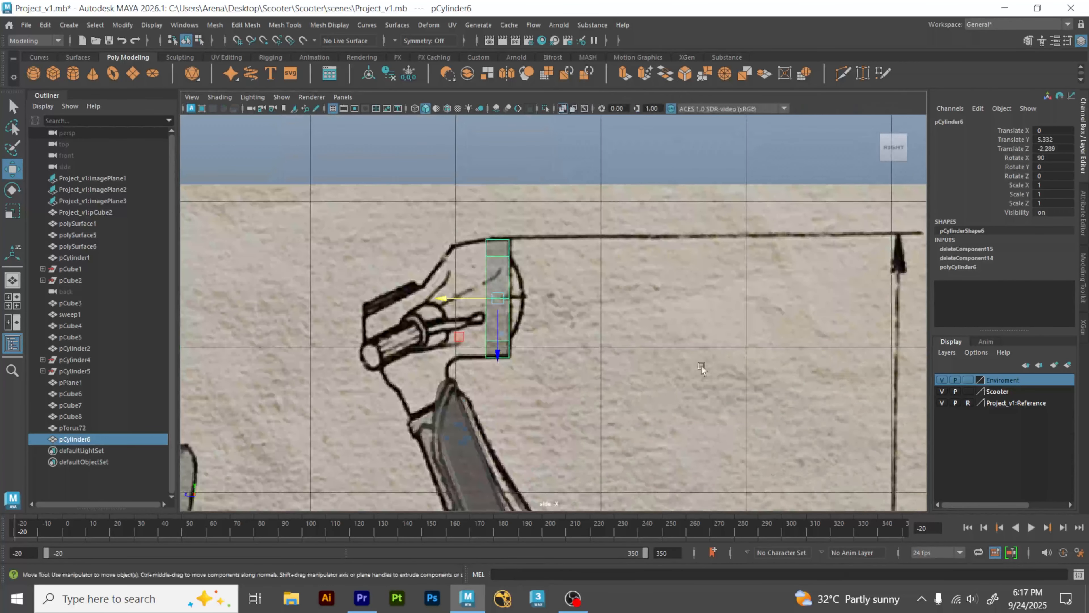
scroll(570, 302, "up", 1)
left_click(560, 326)
scroll(575, 323, "up", 2)
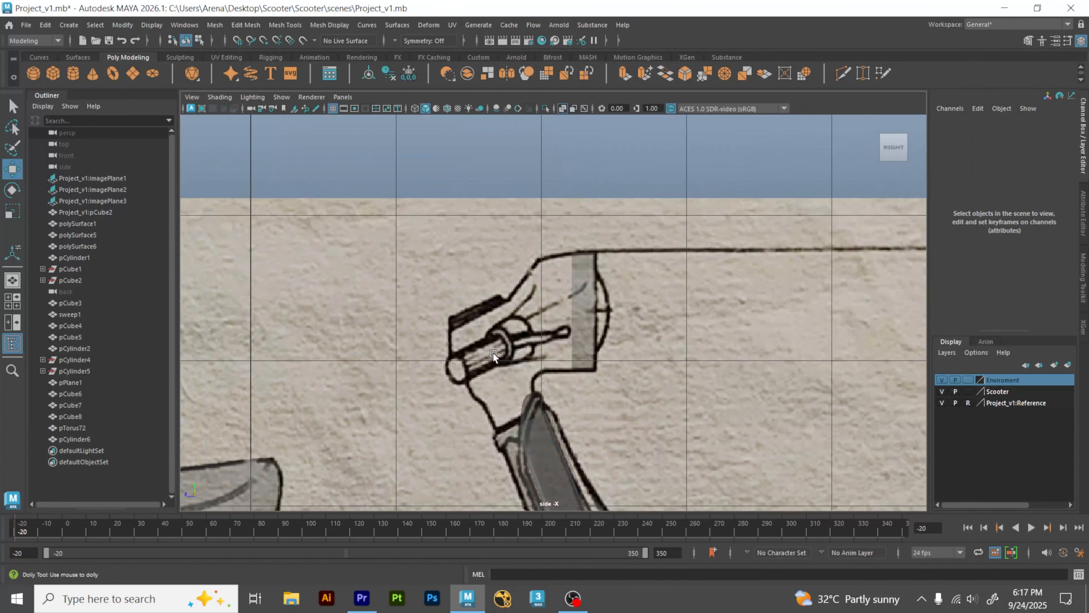
scroll(592, 317, "up", 1)
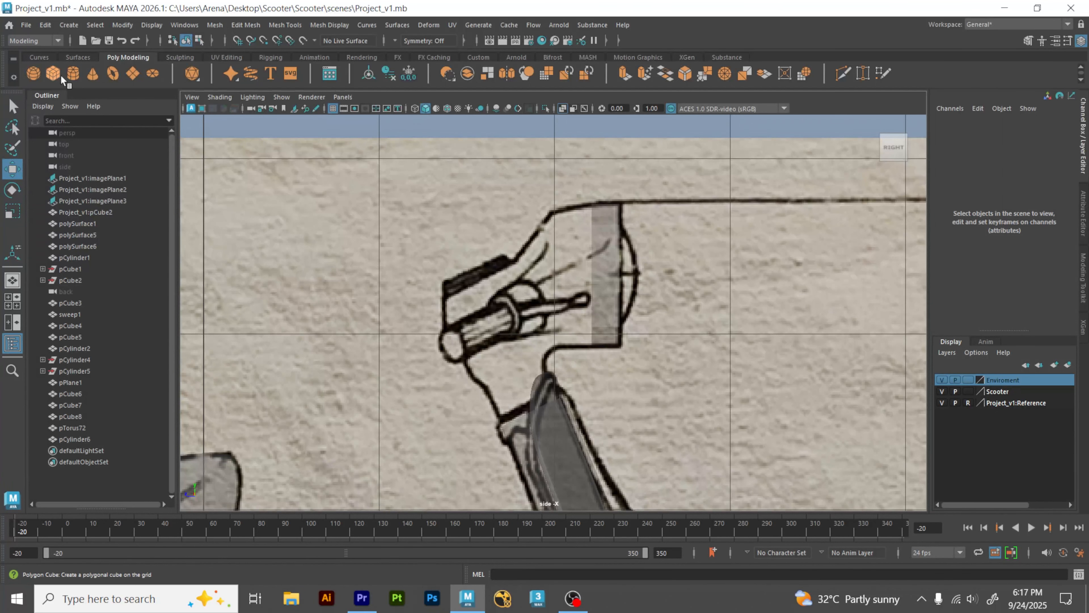
left_click(72, 72)
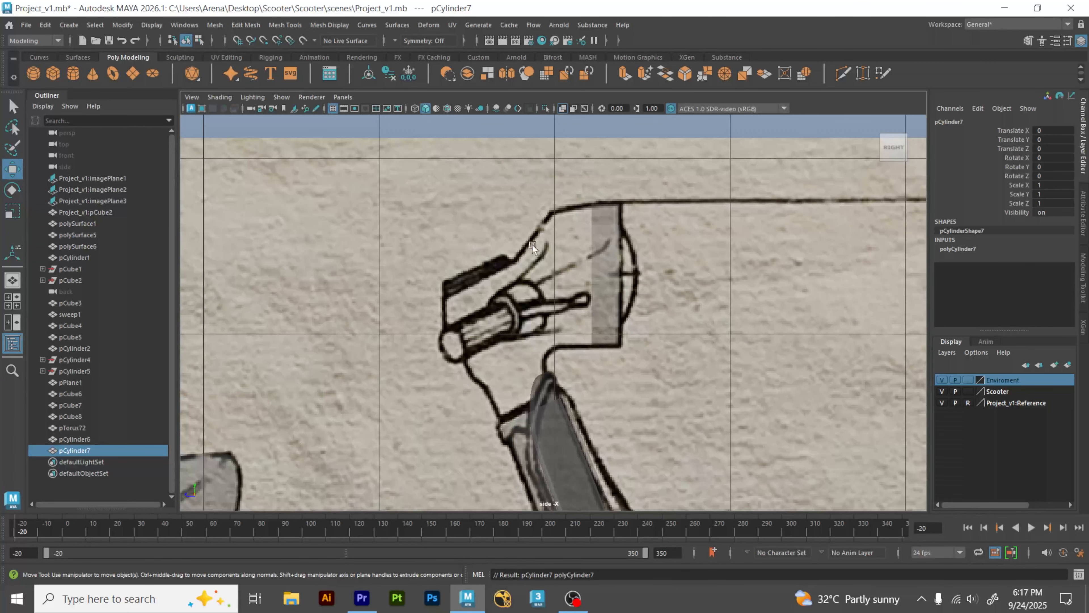
Step: Examine the handlebar area of the scooter in the front and top reference views
scroll(533, 248, "down", 5)
key("space")
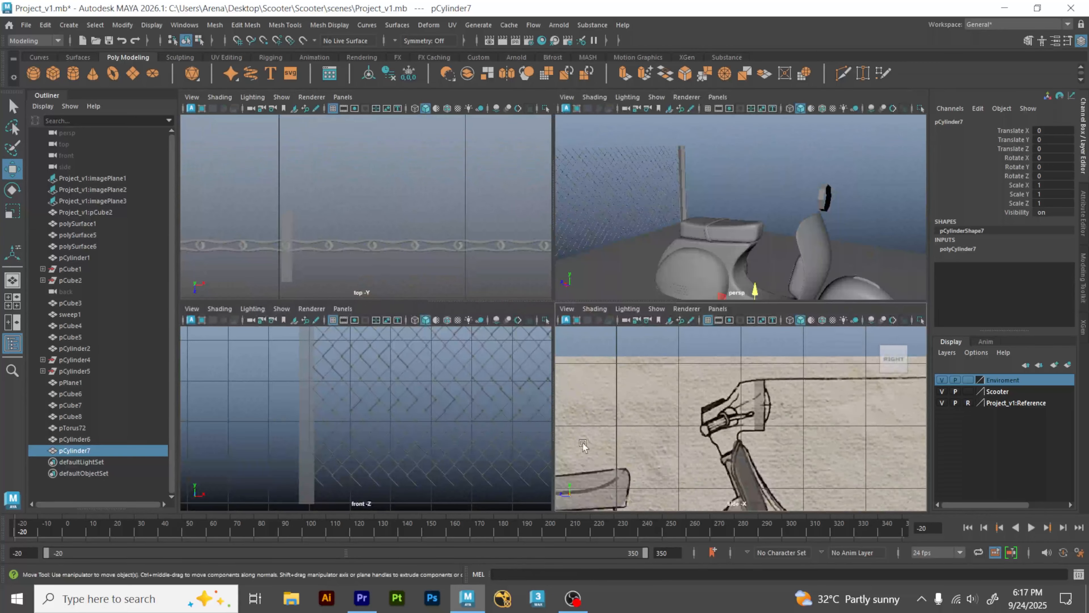
scroll(461, 389, "down", 6)
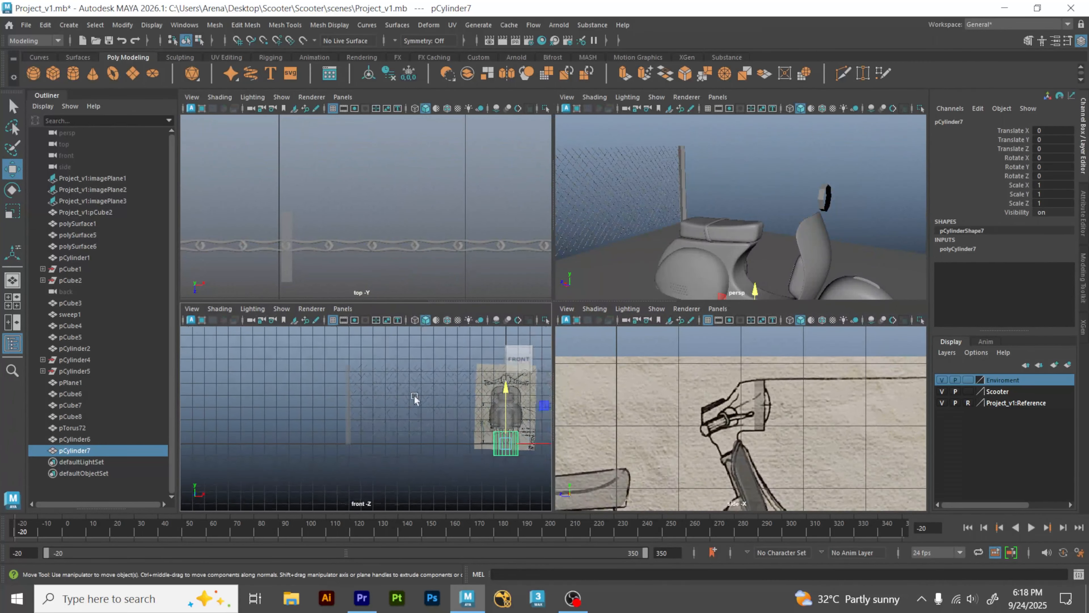
middle_click_drag(414, 397, 364, 408, "alt")
scroll(365, 408, "up", 10)
middle_click_drag(511, 428, 253, 462, "alt")
middle_click_drag(404, 412, 146, 456, "alt")
right_click_drag(459, 214, 253, 232, "alt")
middle_click_drag(412, 204, 403, 294, "alt")
middle_click_drag(407, 173, 429, 297, "alt")
right_click_drag(360, 260, 459, 259, "alt")
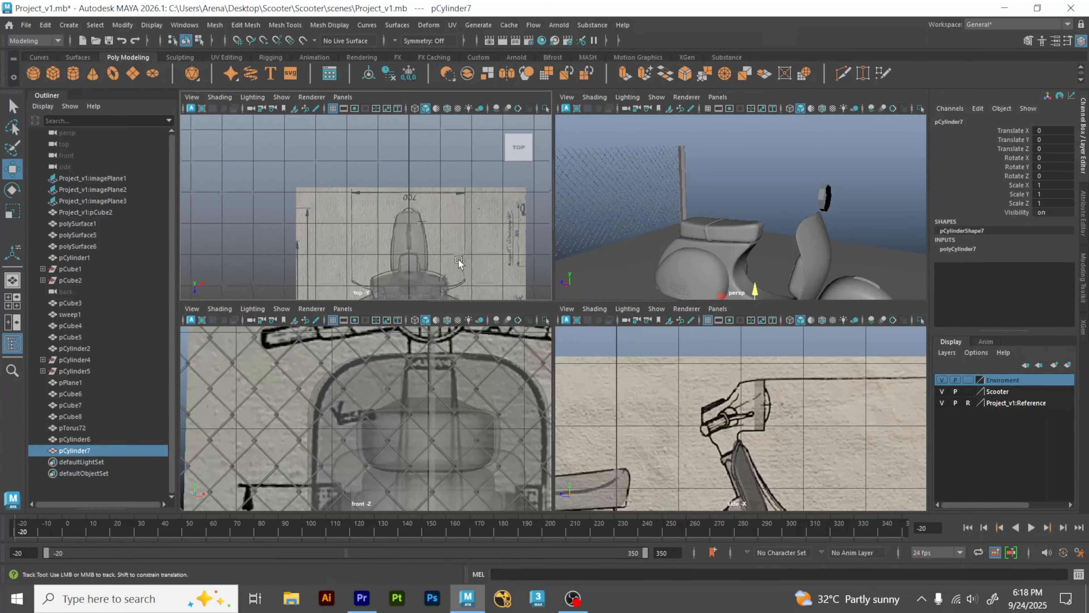
middle_click_drag(459, 258, 446, 208, "alt")
right_click_drag(355, 230, 475, 257, "alt")
middle_click_drag(475, 257, 461, 230, "alt")
right_click_drag(434, 223, 528, 225, "alt")
middle_click_drag(498, 236, 472, 194, "alt")
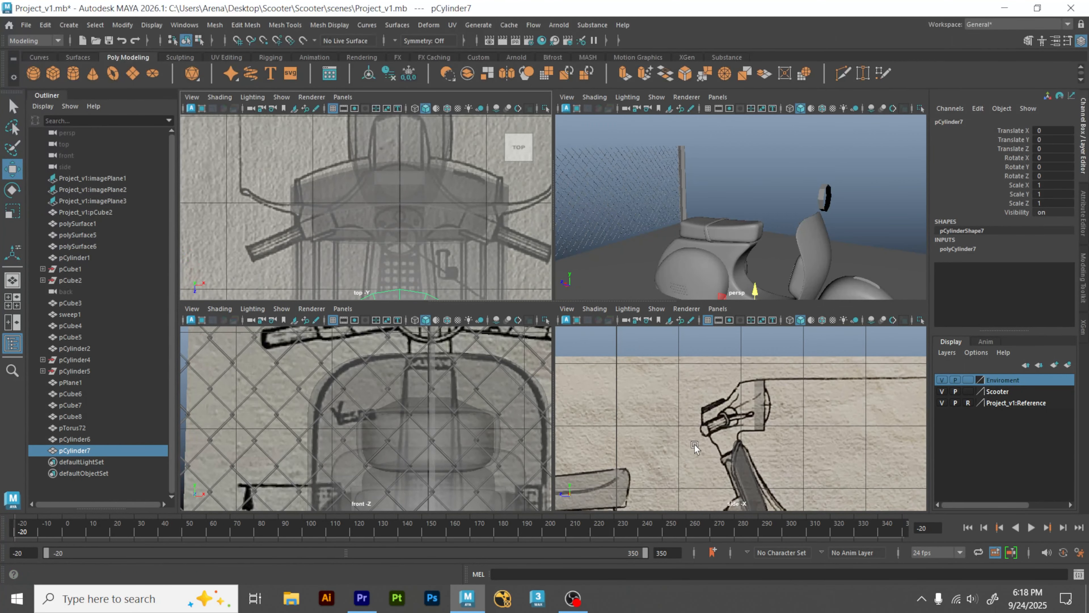
left_click(646, 438)
key("space")
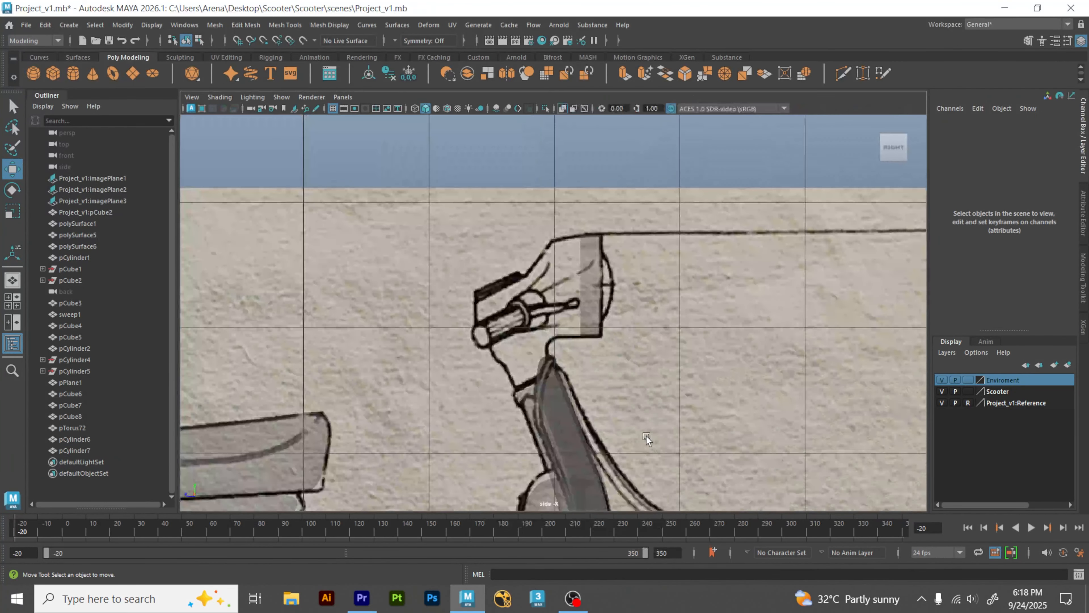
Step: Move the second cylinder up beside the handlebar in the side view, at Translate Y 5.244 and Translate Z -1.074
scroll(646, 437, "down", 10)
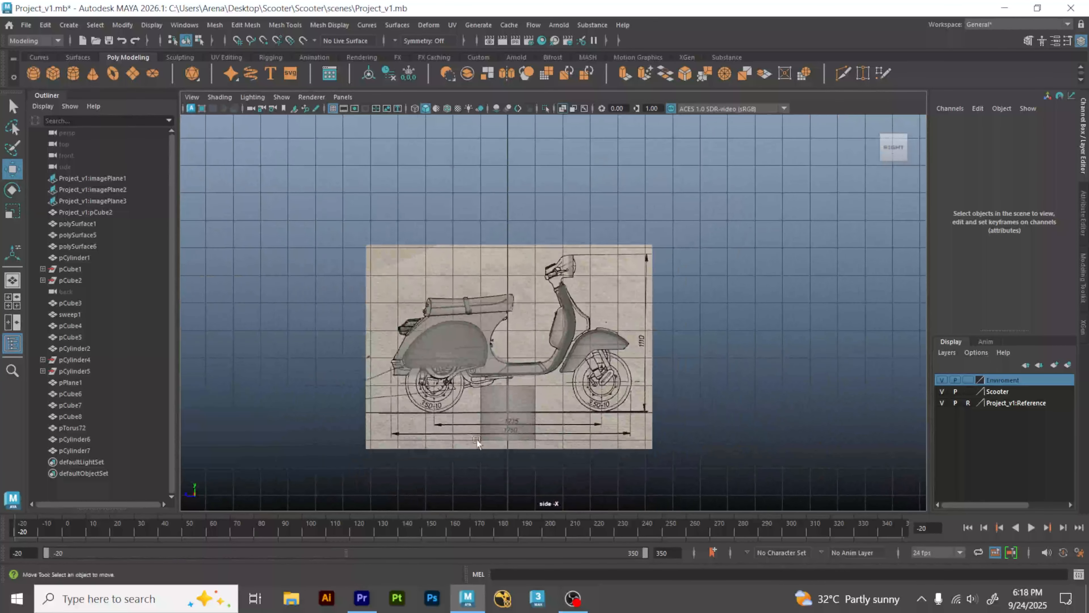
left_click(508, 438)
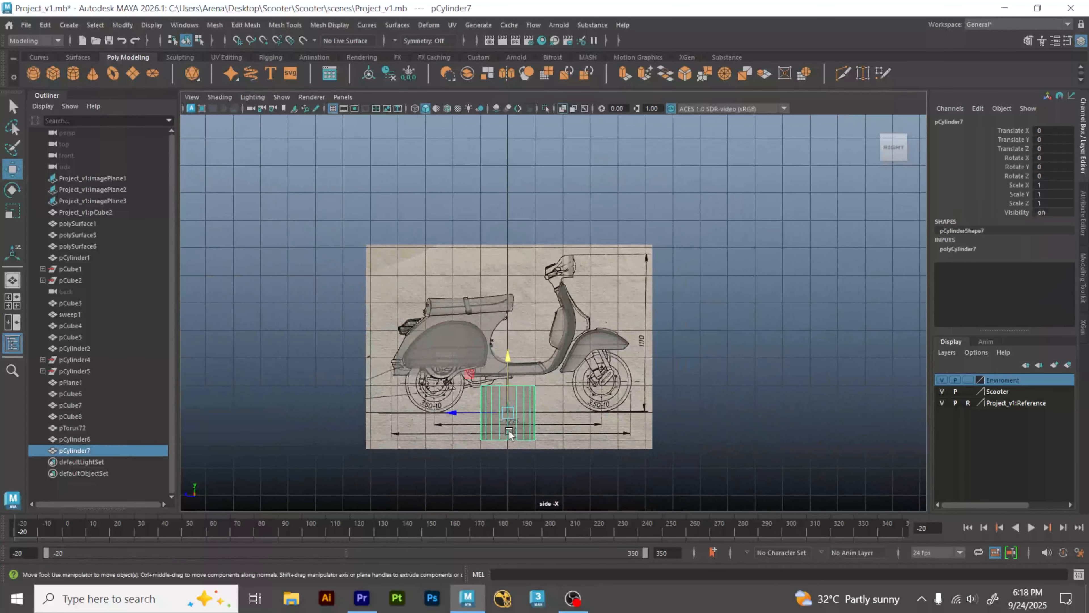
left_click_drag(509, 413, 538, 269)
right_click_drag(539, 271, 886, 311, "alt")
scroll(597, 290, "up", 6)
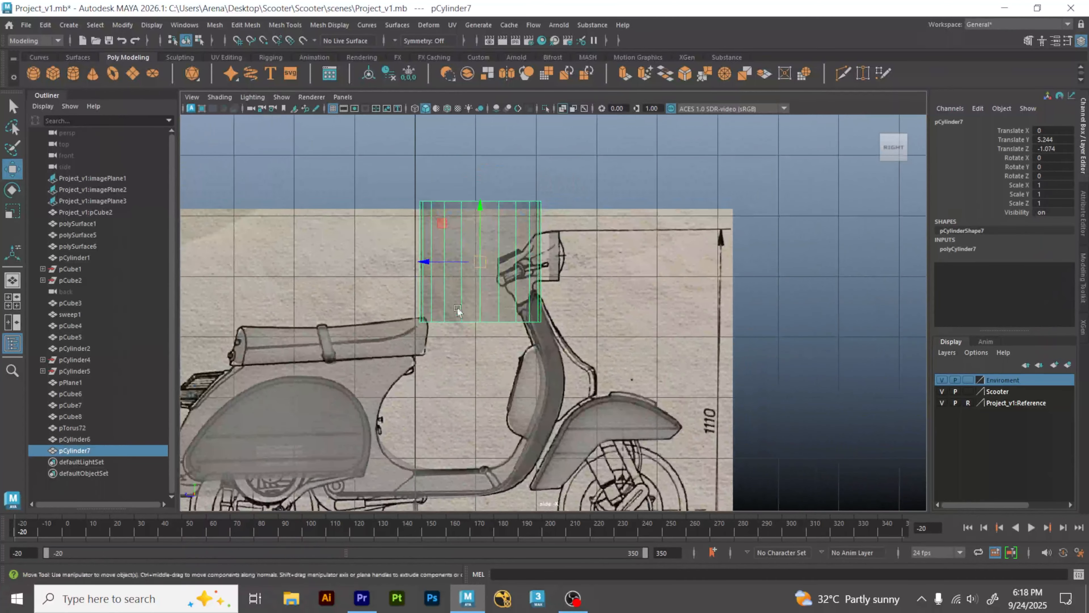
right_click_drag(370, 259, 511, 286, "alt")
middle_click_drag(511, 286, 549, 328, "alt")
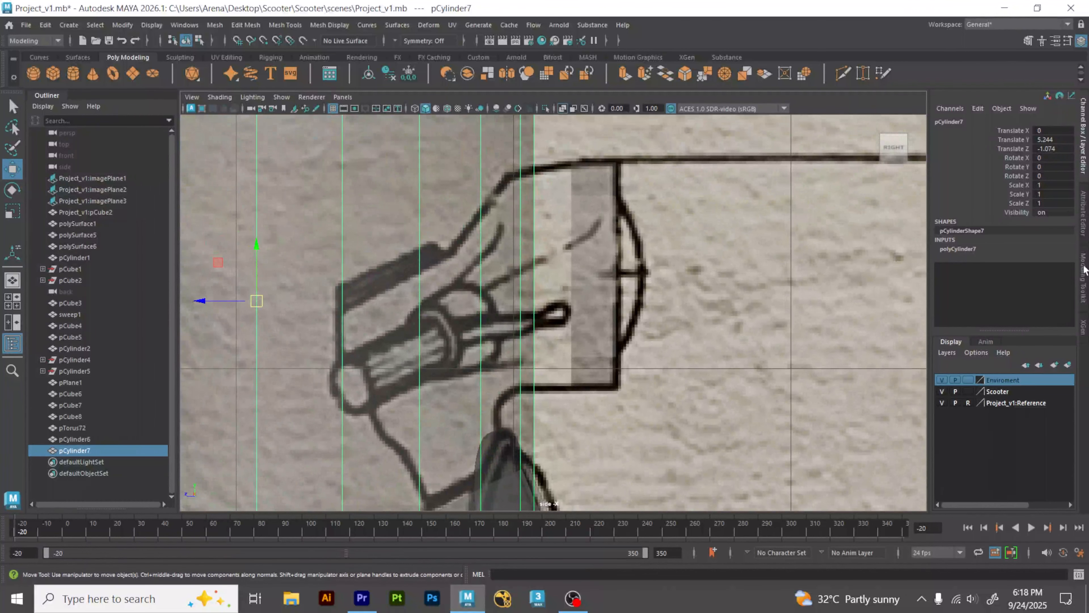
Step: Set the second cylinder's radius to 0.18 and move it over the handlebar grip at Translate Y 4.96 and Translate Z -1.704
left_click(963, 249)
left_click(1012, 266)
mouse_move(669, 263)
middle_mouse_down()
mouse_move(709, 263)
mouse_move(659, 269)
middle_mouse_up()
key("w")
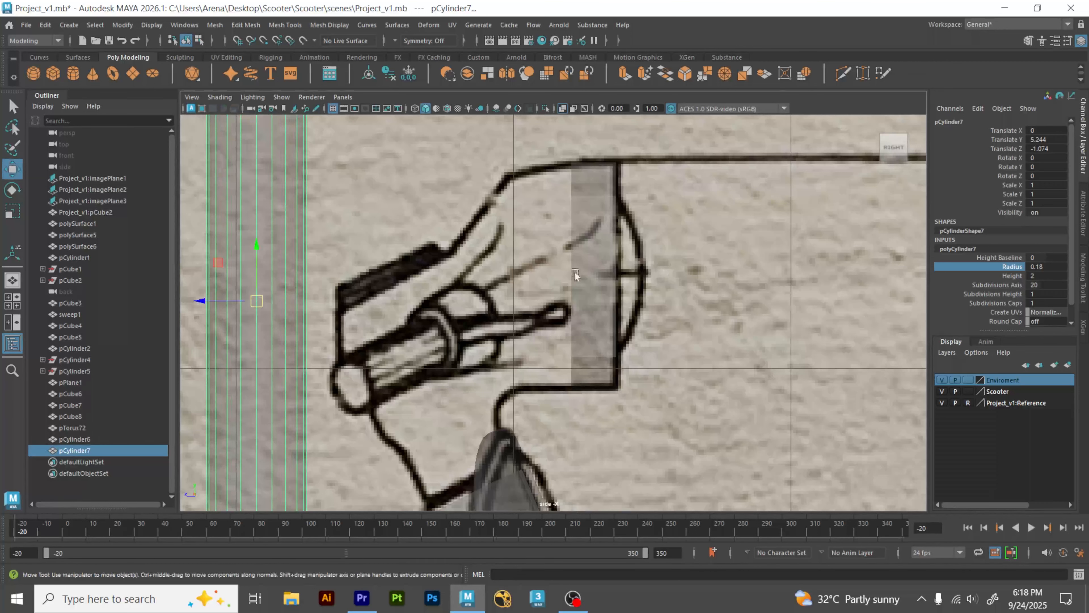
left_click_drag(260, 300, 431, 379)
Step: Set the second cylinder's height to 0.99 and tilt it to Rotate X 21.18, in line with the steering column
left_click(1013, 275)
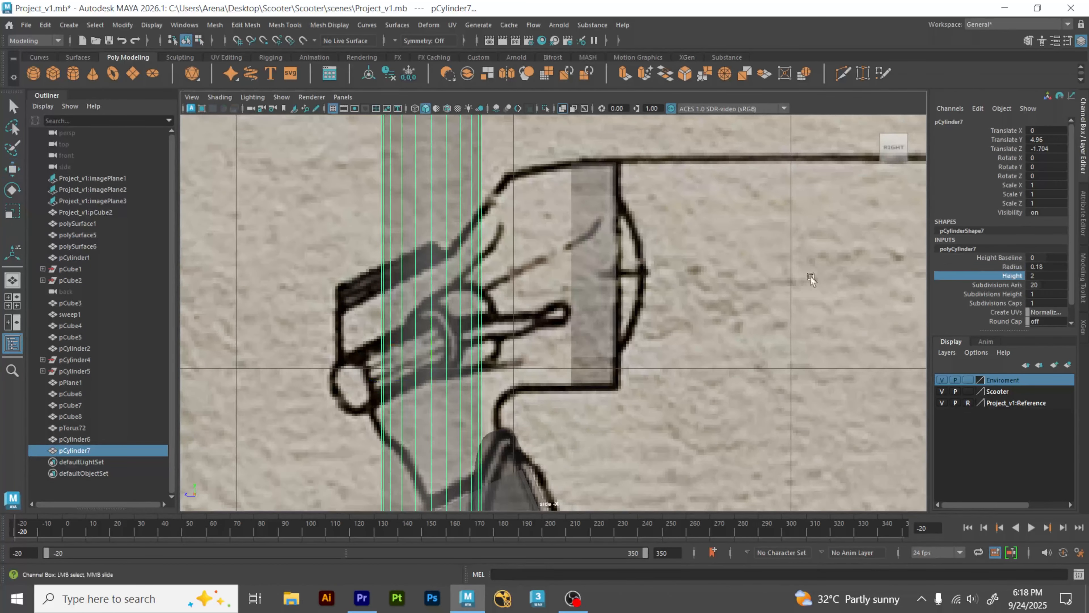
middle_click_drag(744, 276, 707, 268)
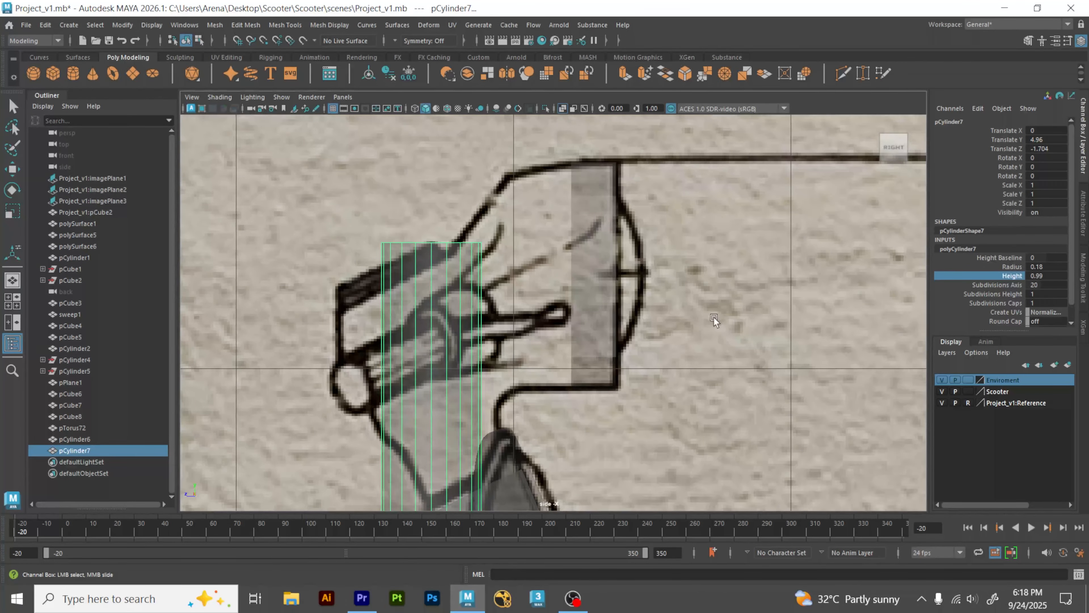
scroll(714, 317, "down", 5)
key("e")
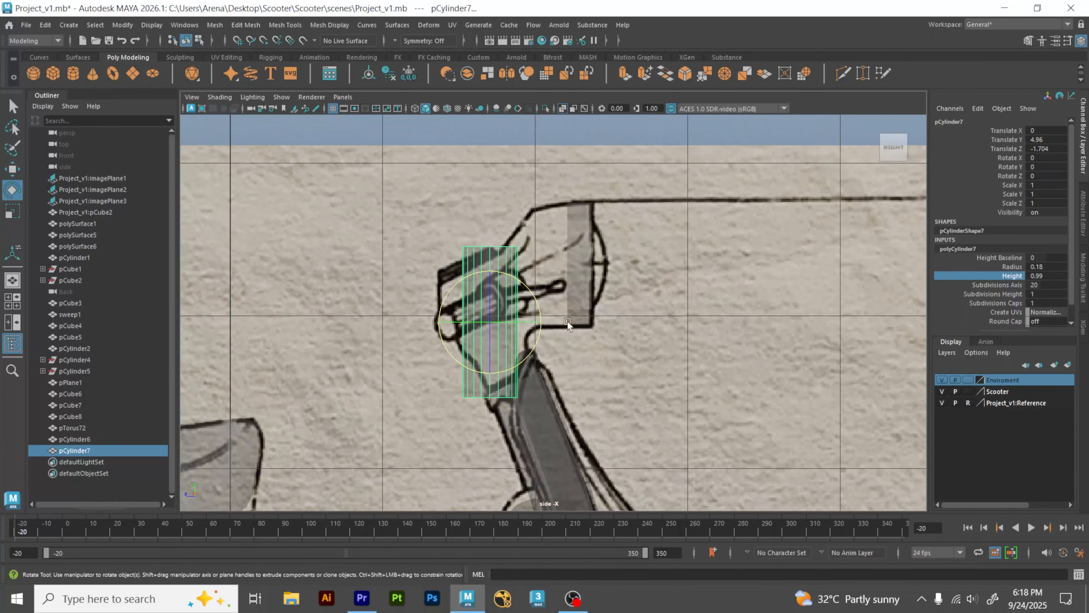
left_click_drag(538, 308, 538, 286)
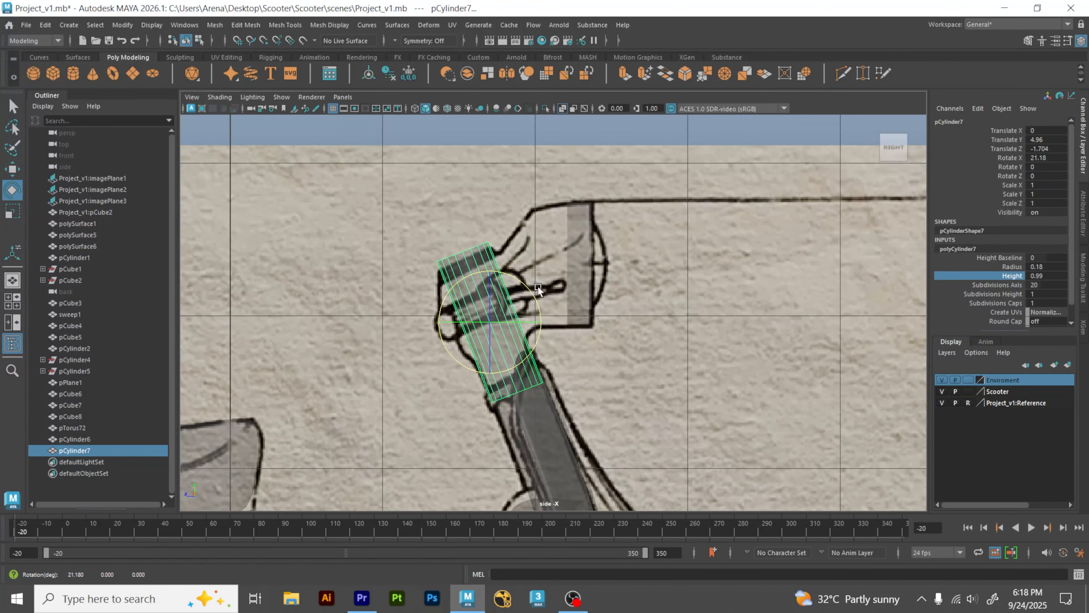
key("w")
left_click(673, 322)
left_click(469, 300)
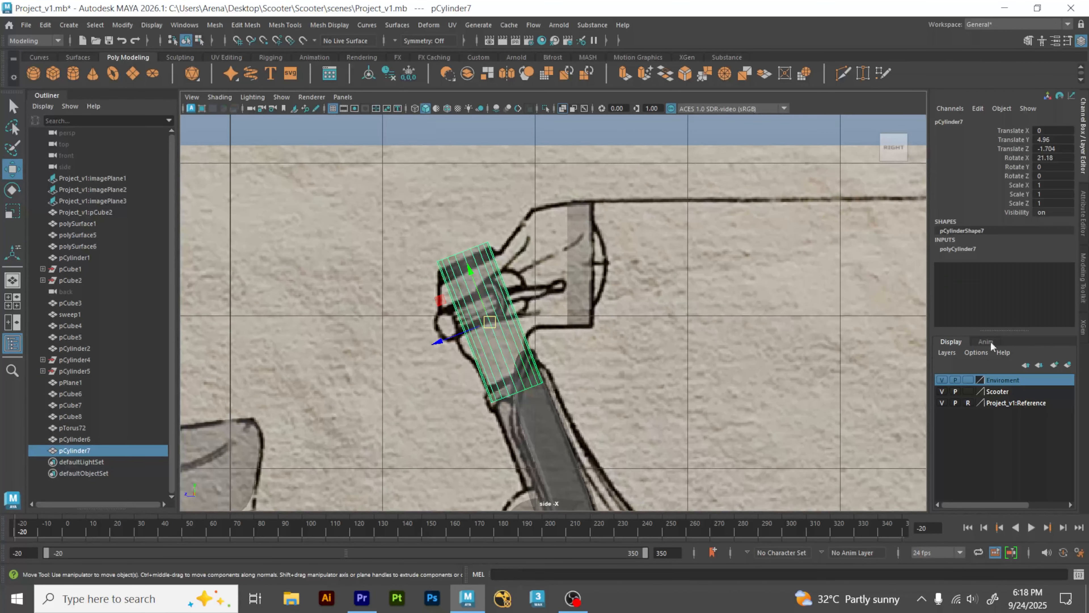
Step: Set the tilted cylinder's Subdivisions Caps to 0 and its Subdivisions Axis to 8
left_click(965, 249)
left_click(1008, 302)
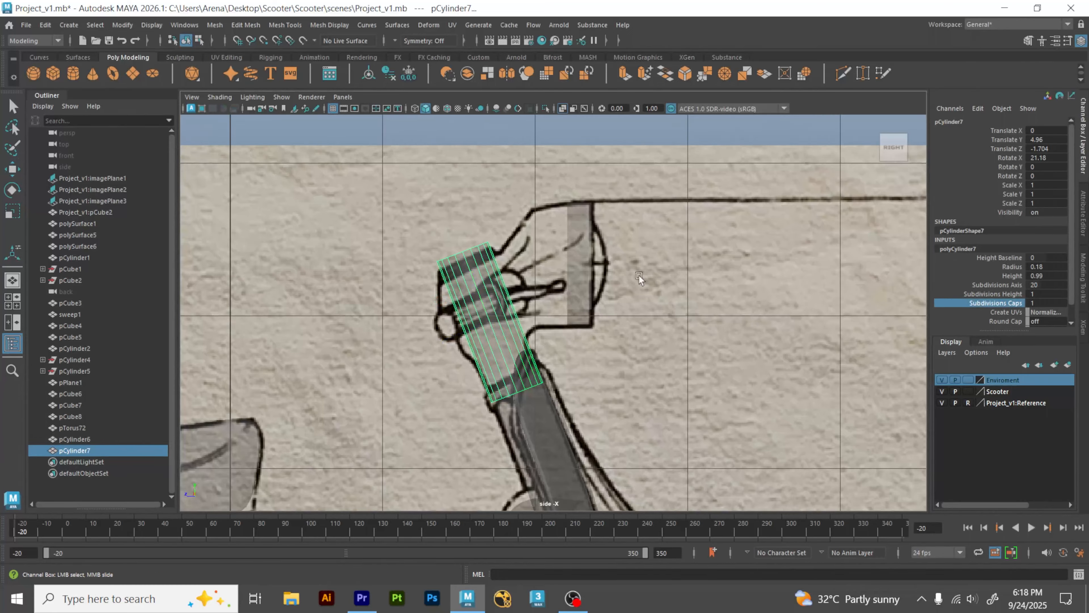
left_click(1004, 294)
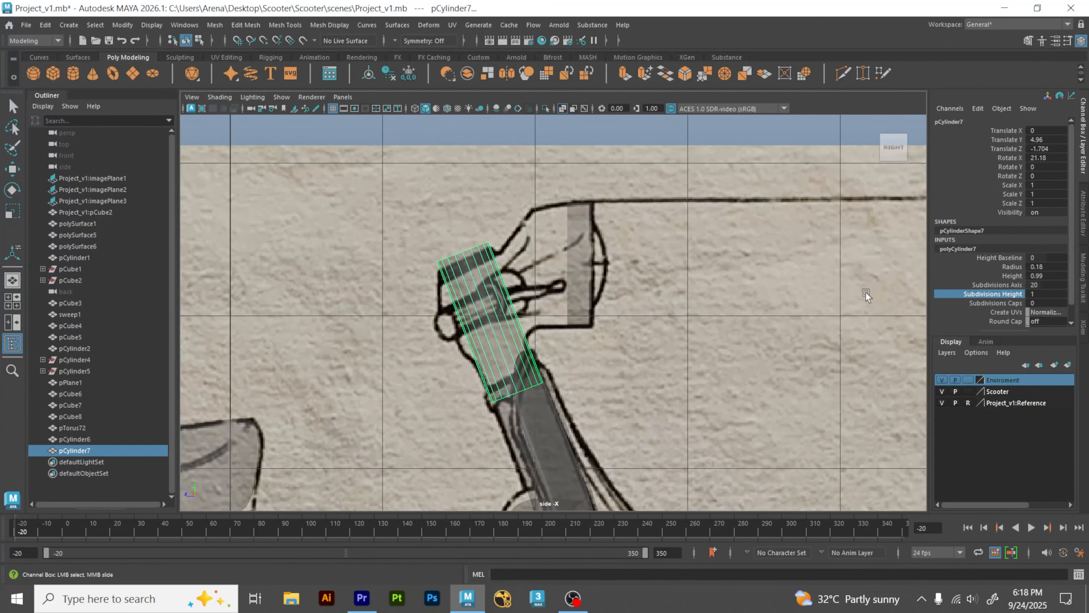
left_click(995, 284)
middle_click_drag(626, 275, 493, 287)
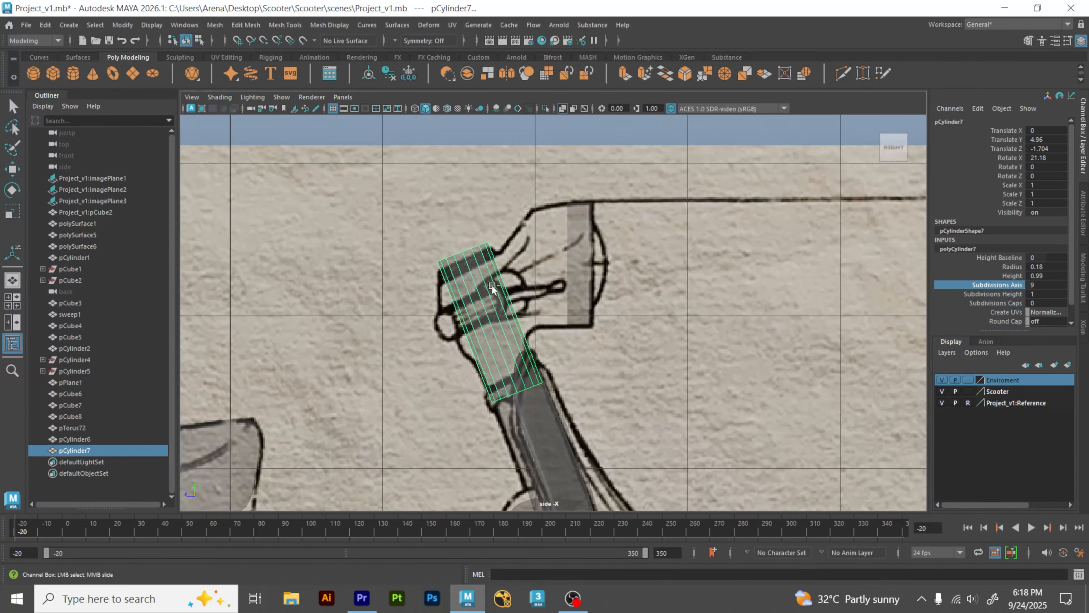
middle_click_drag(655, 283, 612, 282)
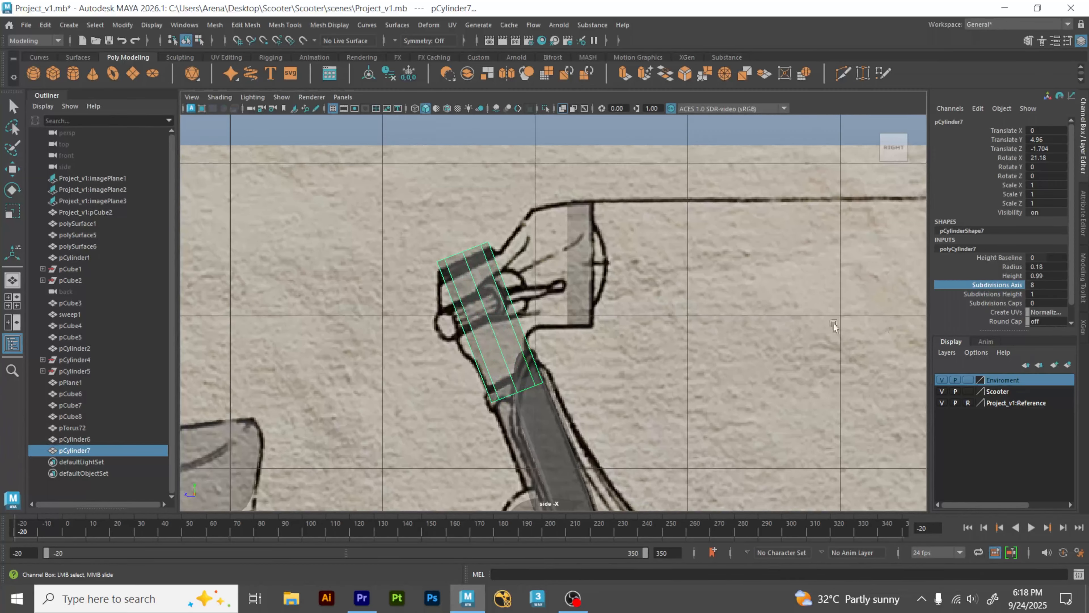
Step: Set the tilted cylinder's Subdivisions Height to 3
left_click(991, 296)
middle_click_drag(621, 307, 666, 307)
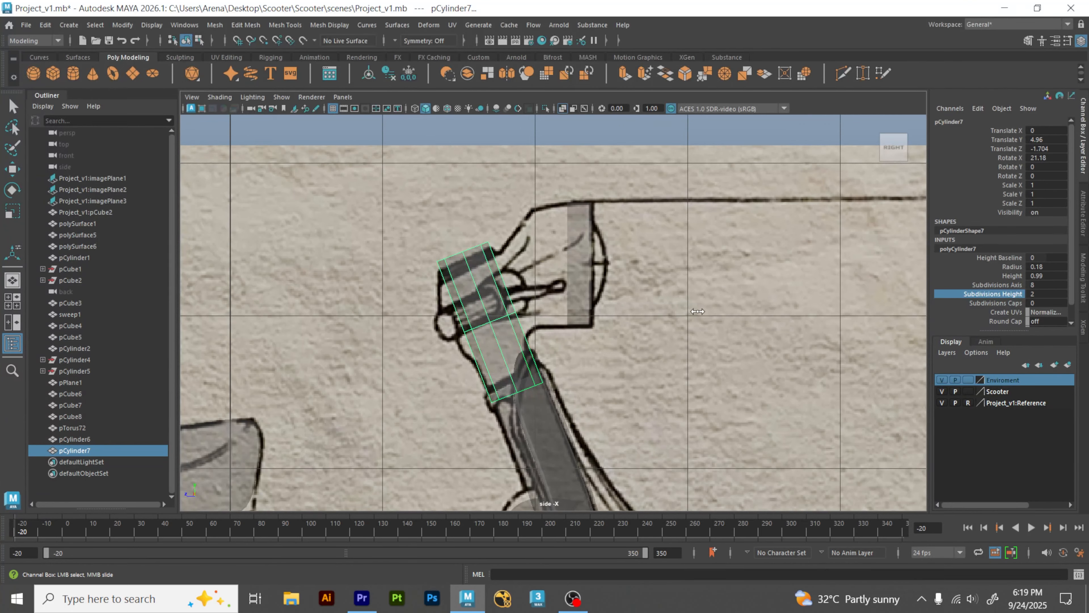
middle_click_drag(698, 312, 709, 313)
left_click(736, 317)
left_click(479, 325)
key("w")
Step: Examine the tilted cylinder and the headlight ring from several angles in the perspective view
key("space")
key("space")
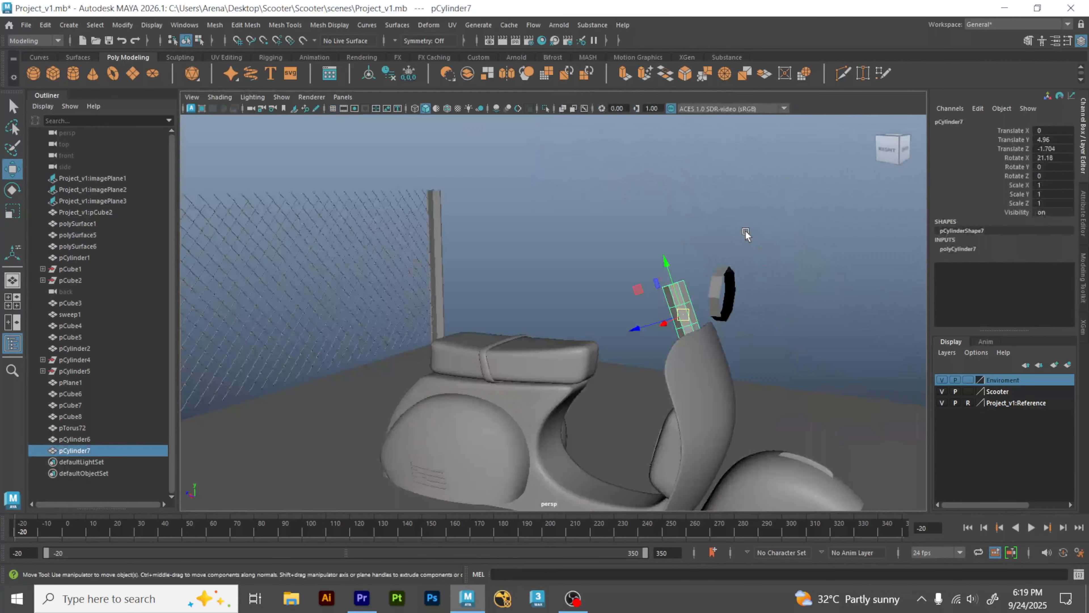
left_click_drag(746, 232, 509, 326, "alt")
right_click_drag(509, 325, 571, 323, "alt")
middle_click_drag(572, 324, 614, 285, "alt")
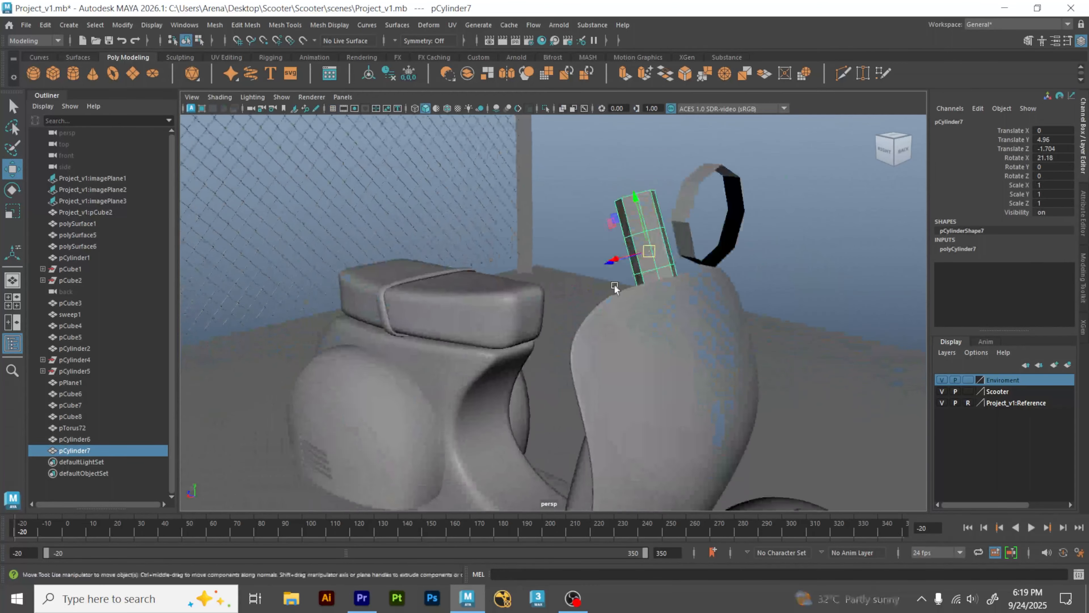
left_click_drag(663, 268, 607, 309, "alt")
middle_click_drag(404, 310, 545, 289, "alt")
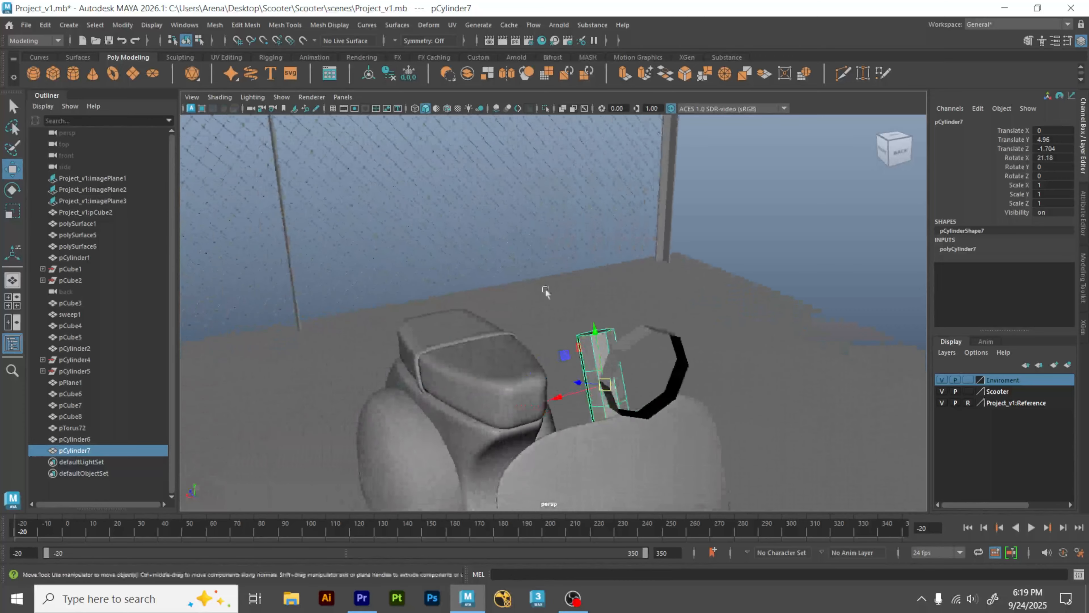
left_click(652, 331)
left_click_drag(651, 331, 653, 288, "alt")
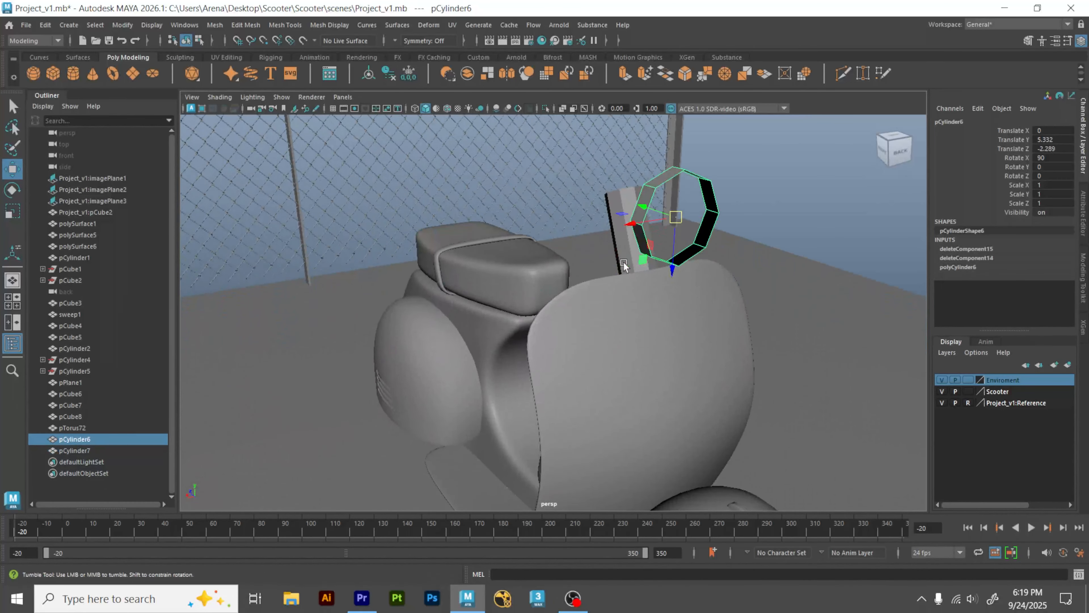
scroll(665, 267, "up", 5)
middle_click_drag(664, 268, 491, 259, "alt")
left_click_drag(491, 260, 629, 274, "alt")
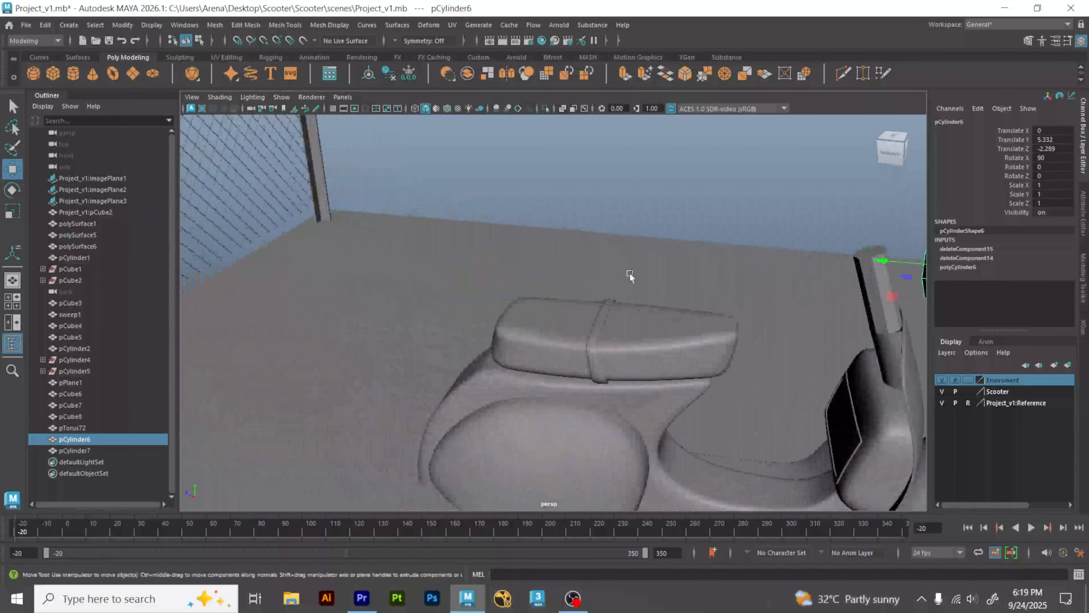
middle_click_drag(630, 274, 602, 280, "alt")
left_click(662, 258)
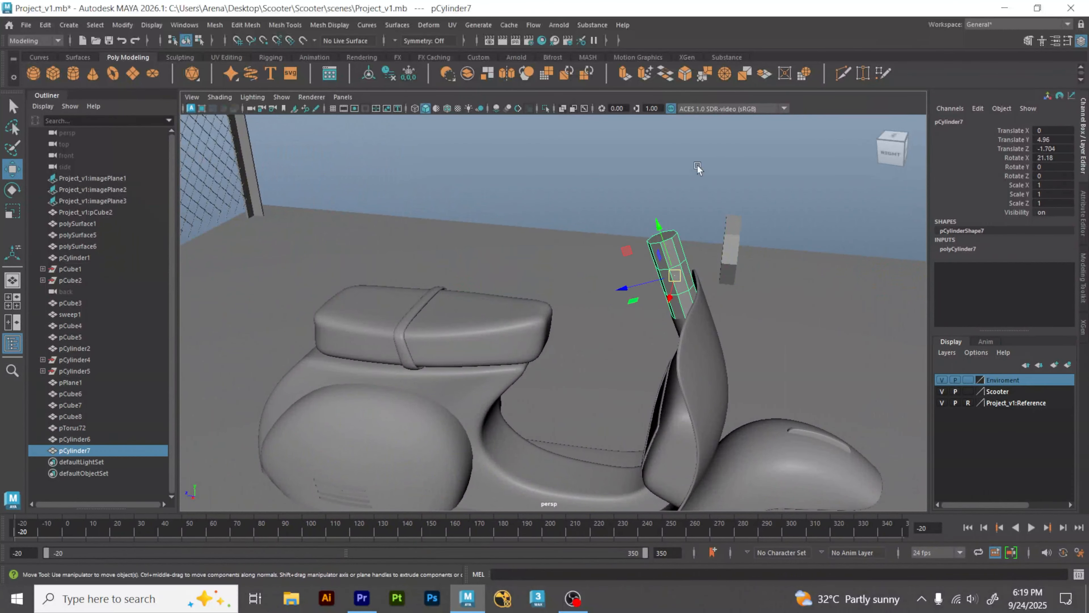
Step: Isolate the tilted cylinder to inspect its segments, and show the whole scene again
key("ctrl+1")
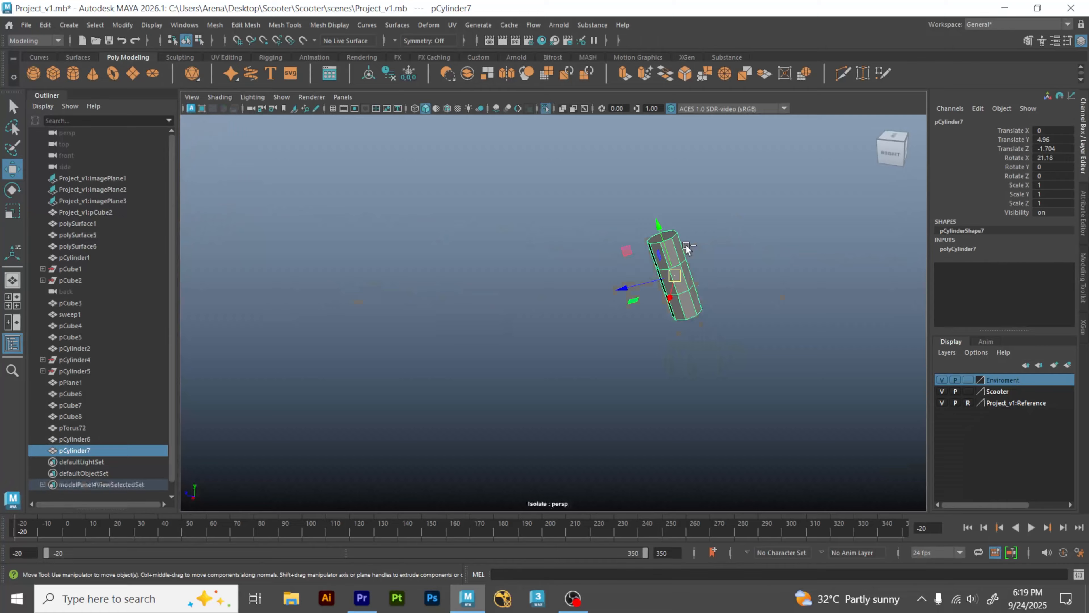
key("f")
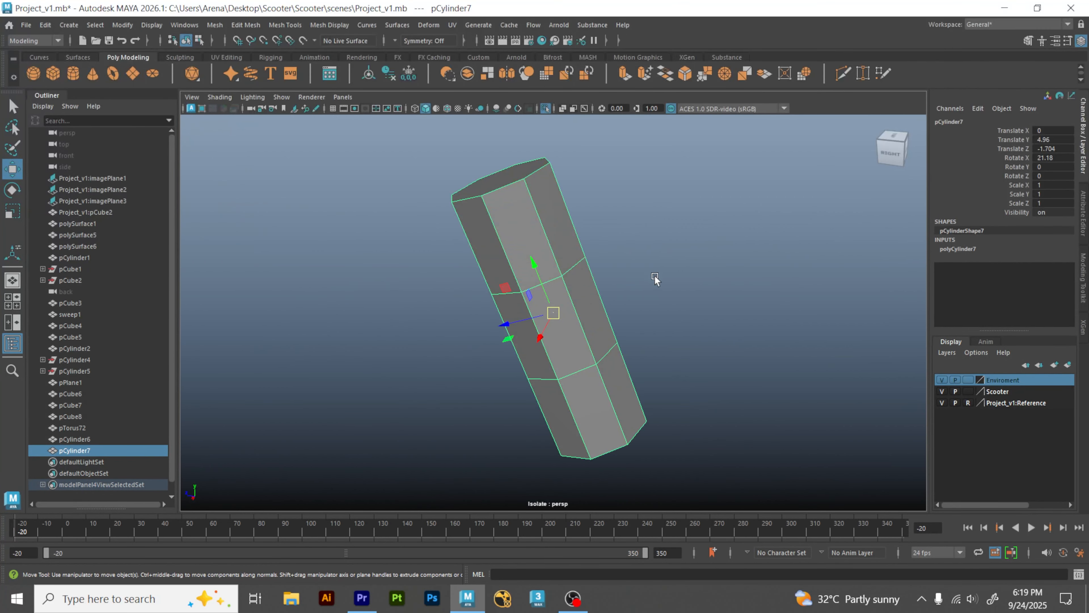
left_click_drag(652, 277, 350, 303, "alt")
key("ctrl+1")
left_click(636, 194)
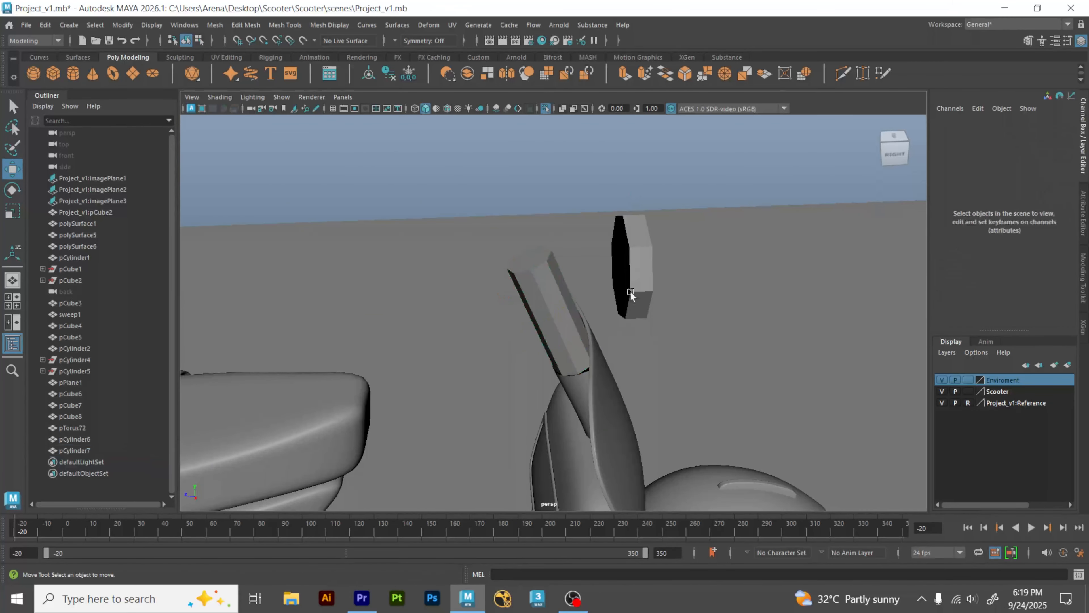
Step: Examine how the headlight ring and the tilted cylinder sit relative to the scooter's front shield
left_click(631, 292)
right_click_drag(673, 290, 841, 307, "alt")
middle_click_drag(840, 307, 703, 348, "alt")
left_click_drag(704, 349, 671, 299, "alt")
left_click(671, 299)
right_click_drag(647, 304, 463, 428, "alt")
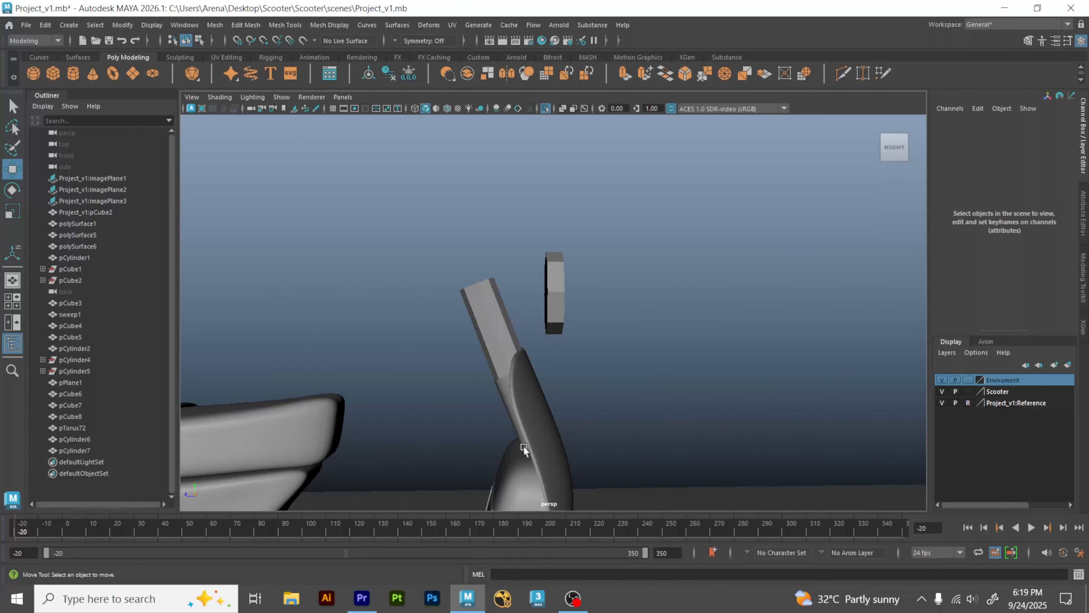
middle_click_drag(523, 446, 751, 271, "alt")
left_click(394, 396)
left_click_drag(437, 391, 408, 397, "alt")
key("f")
right_click_drag(559, 372, 369, 369, "alt")
left_click(699, 183)
middle_click_drag(706, 184, 502, 256, "alt")
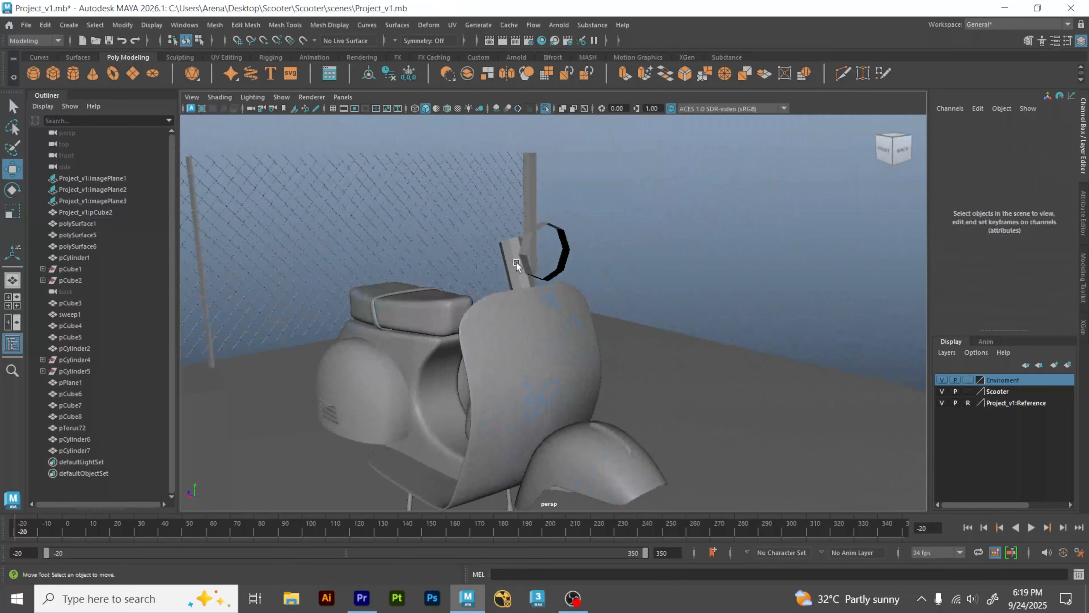
left_click_drag(517, 262, 328, 346, "alt")
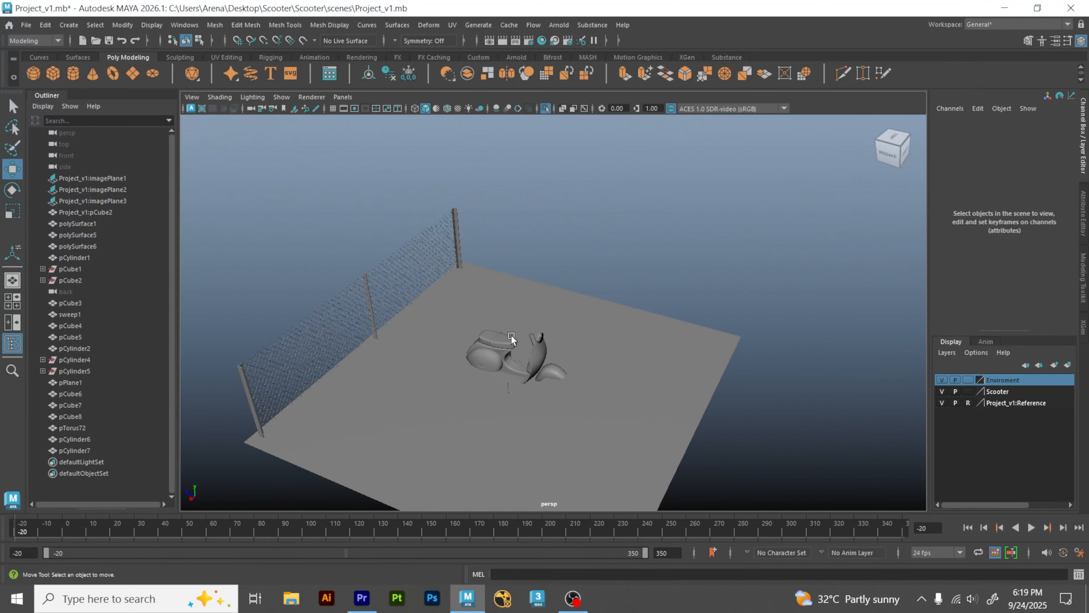
right_click_drag(511, 337, 672, 379, "alt")
middle_click_drag(493, 396, 507, 330, "alt")
right_click_drag(507, 331, 575, 329, "alt")
Step: Select the tilted cylinder, frame it and isolate it in the perspective view
left_click(460, 312)
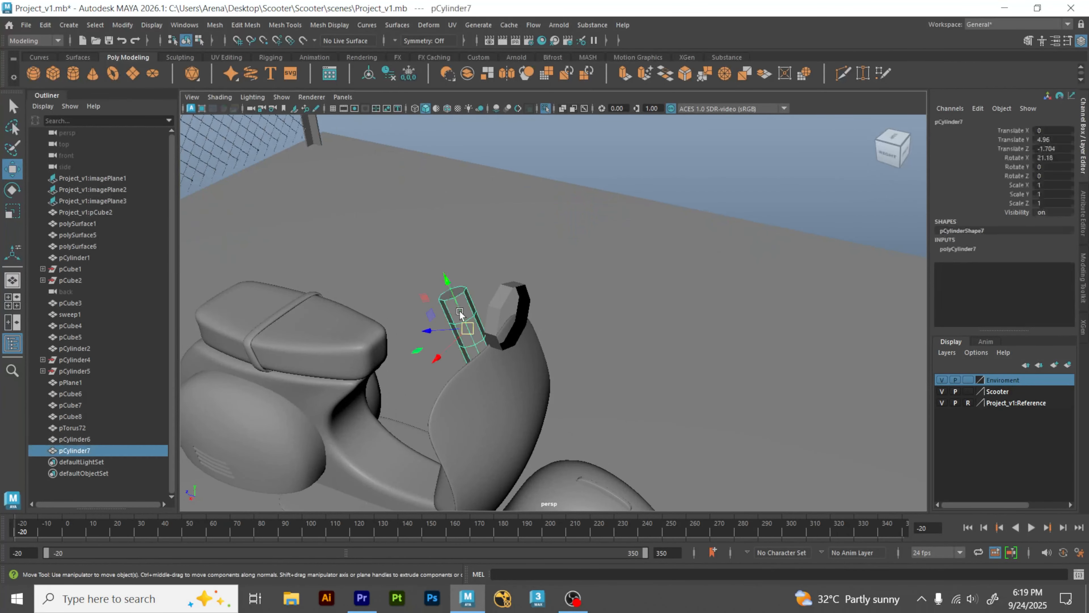
key("f")
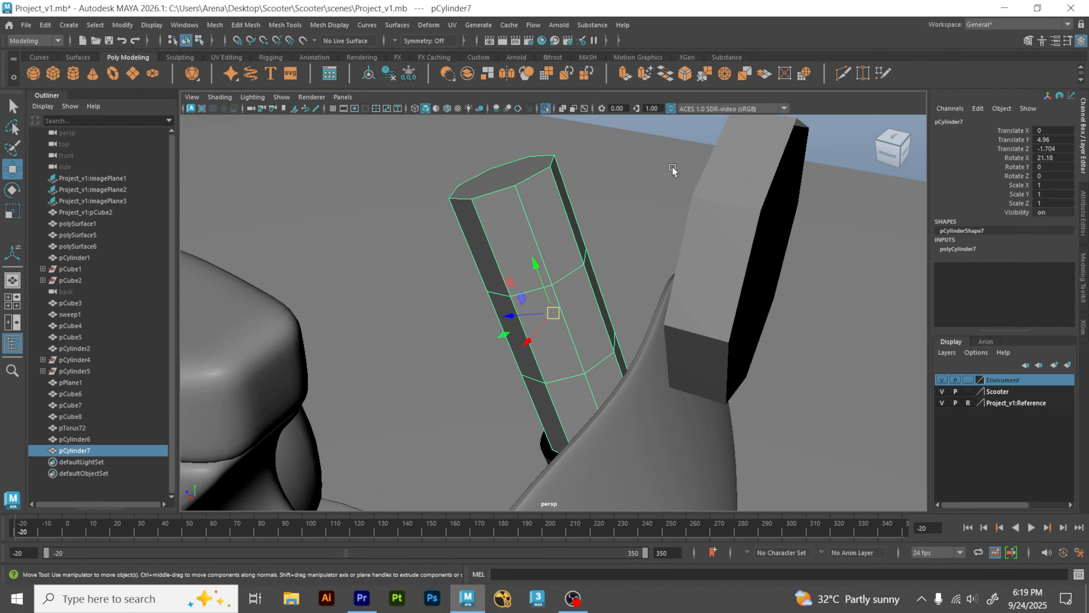
left_click(700, 133)
left_click_drag(545, 251, 649, 345, "alt")
left_click(493, 237)
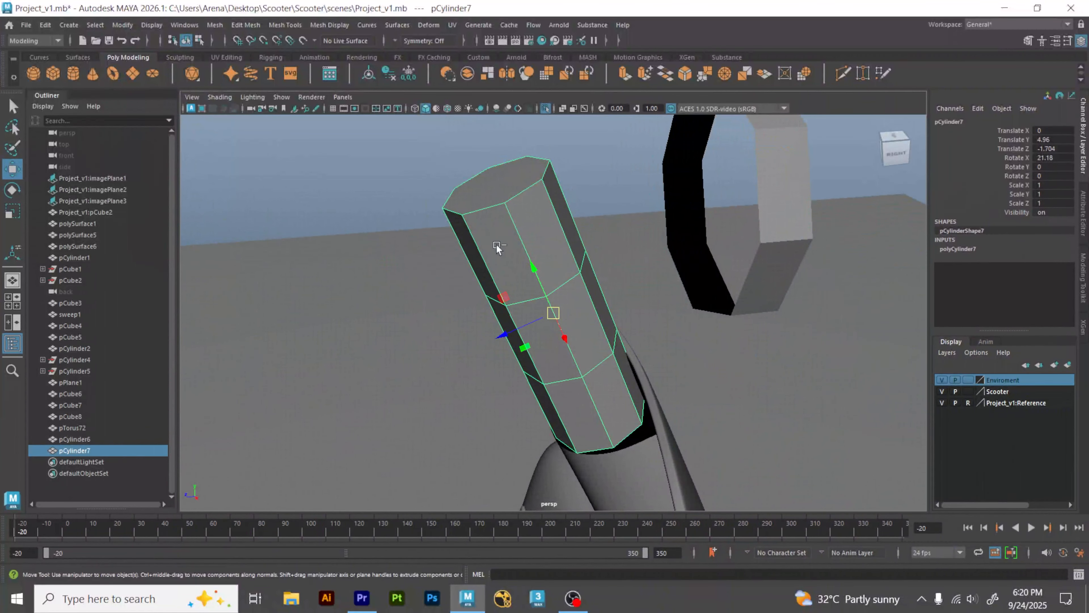
key("ctrl+1")
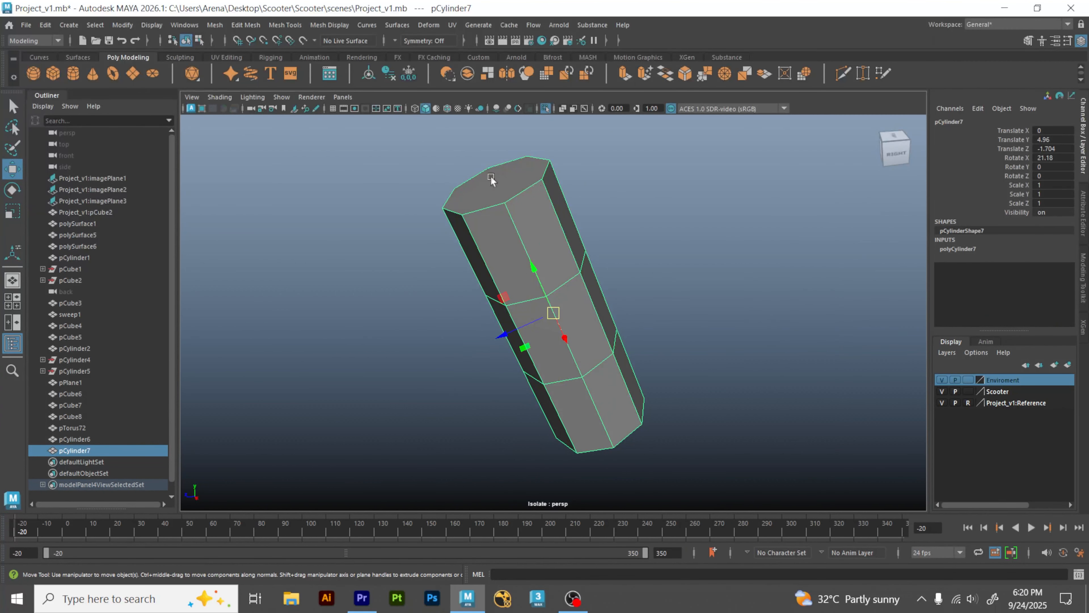
Step: Delete the top and bottom cap faces of the tilted cylinder and return to object mode
right_click_drag(577, 287, 572, 279)
left_click(496, 184)
left_click(571, 180)
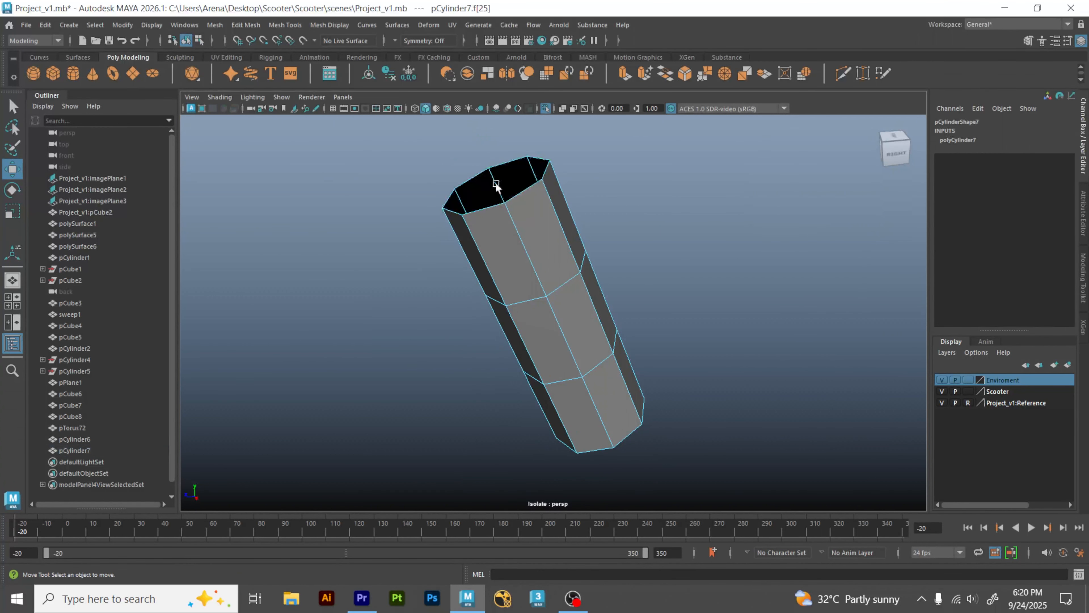
left_click_drag(668, 336, 637, 355, "alt")
left_click(611, 427)
key("Delete")
right_click(678, 185)
left_click(735, 169)
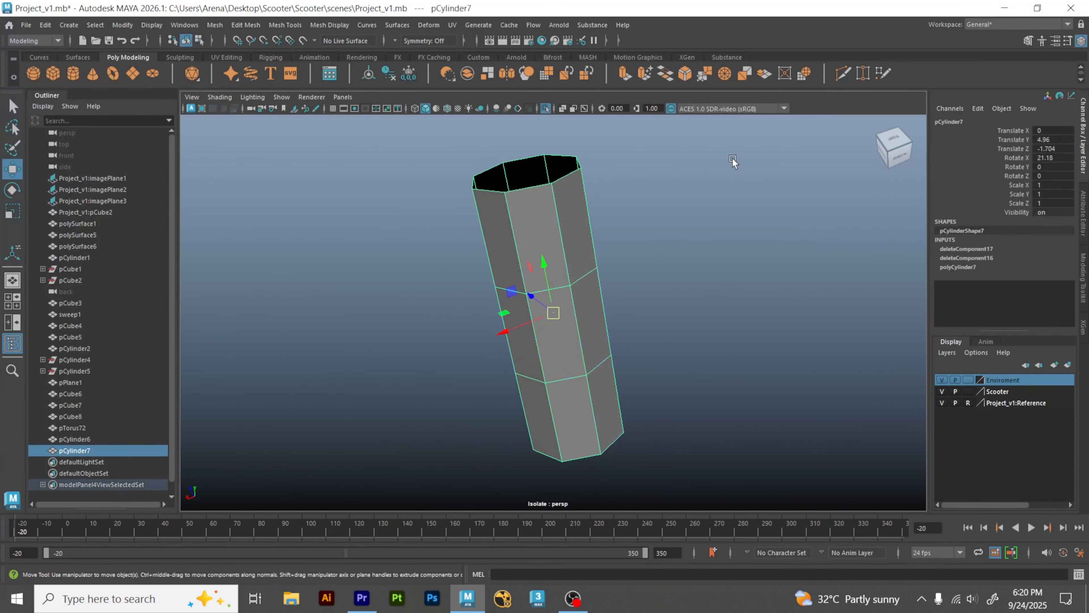
Step: Insert an edge loop around the tilted cylinder just below its upper open rim
left_click(550, 214)
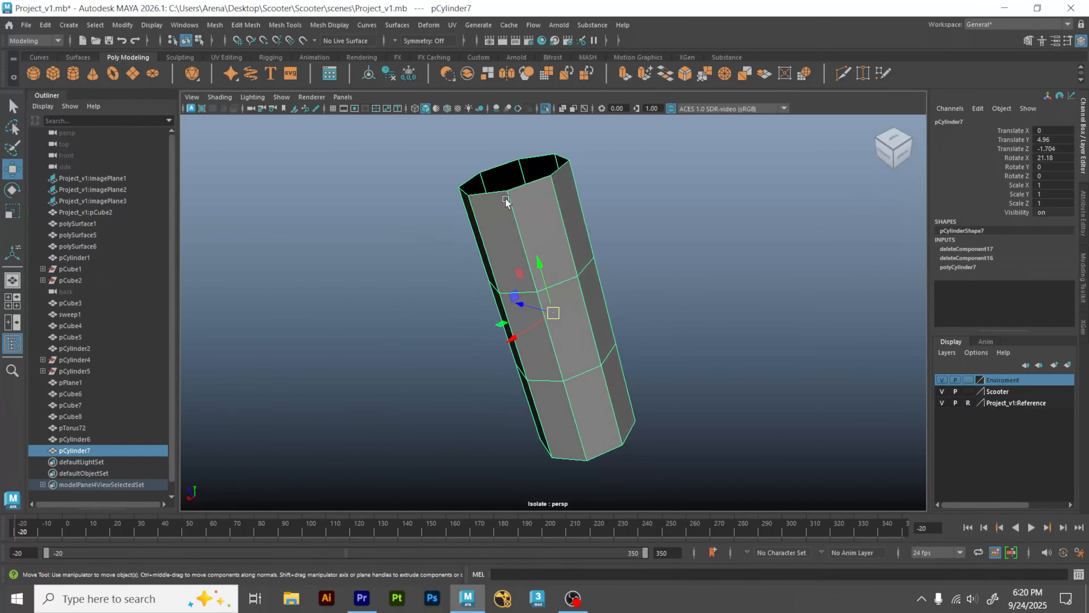
left_click(280, 26)
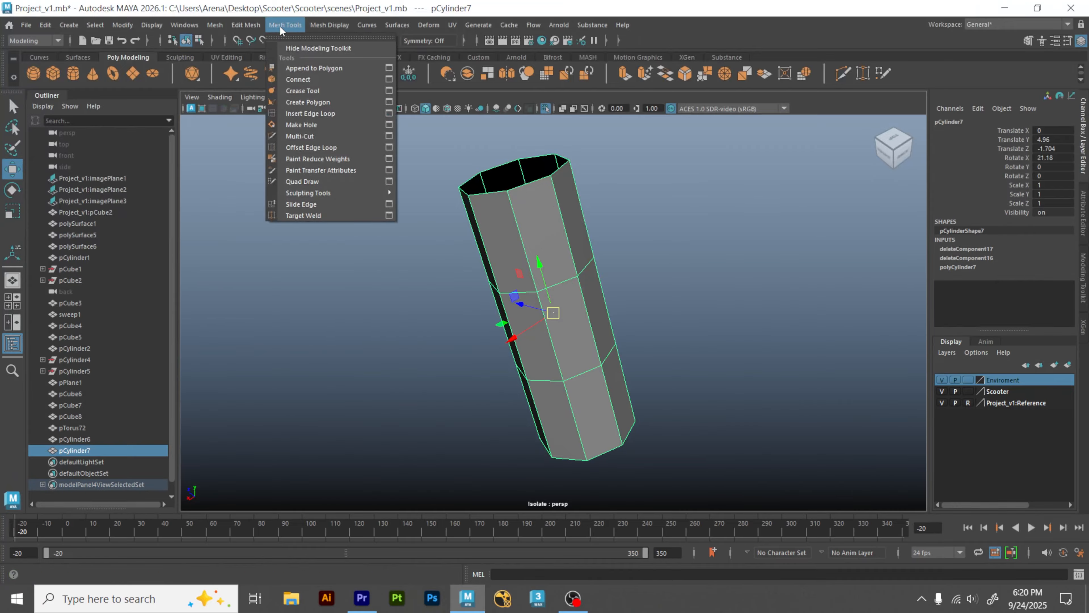
left_click(329, 113)
left_click(553, 186)
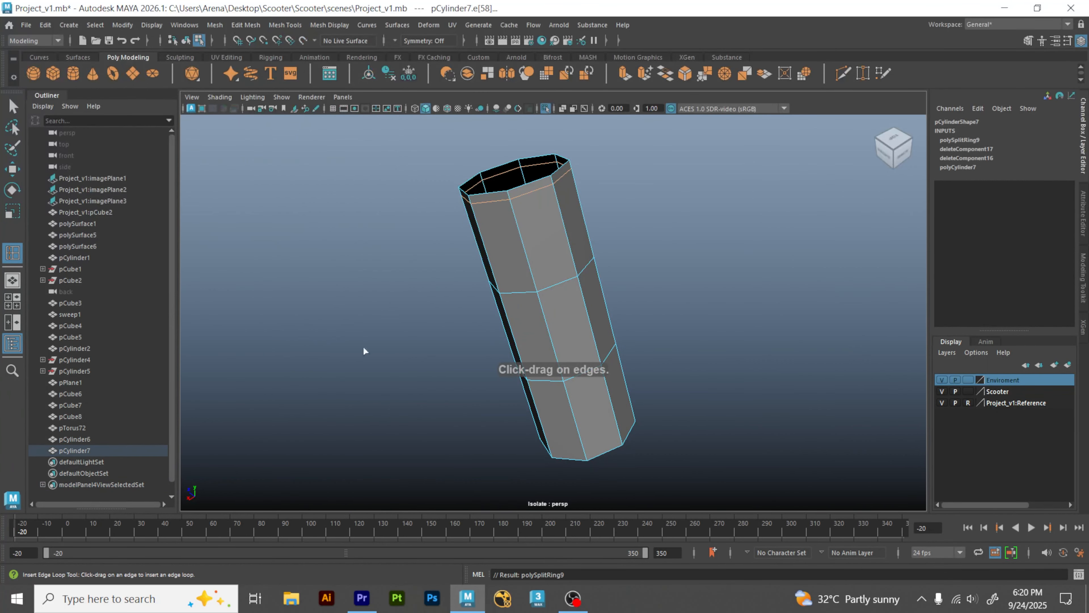
Step: Delete the four faces in the upper two rows on the cylinder's headlight-facing side, beneath the narrow top band
mouse_move(545, 232)
right_mouse_down()
mouse_move(549, 202)
mouse_move(556, 236)
right_mouse_up()
key("w")
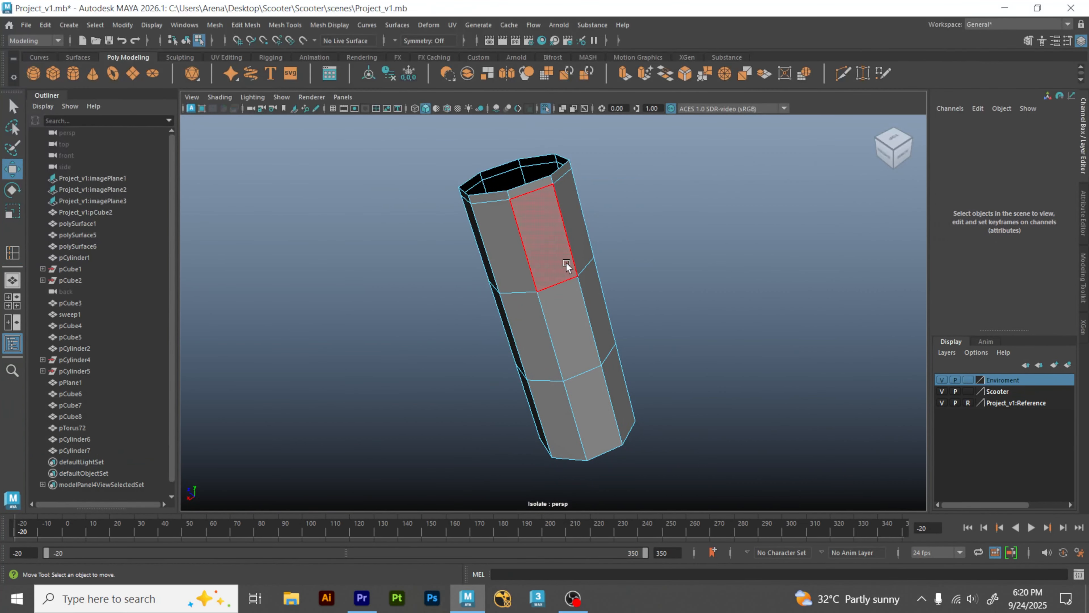
left_click(566, 262)
left_click_drag(586, 261, 571, 267, "alt")
left_click(575, 255, "shift")
left_click(554, 308, "shift")
left_click(579, 318, "shift")
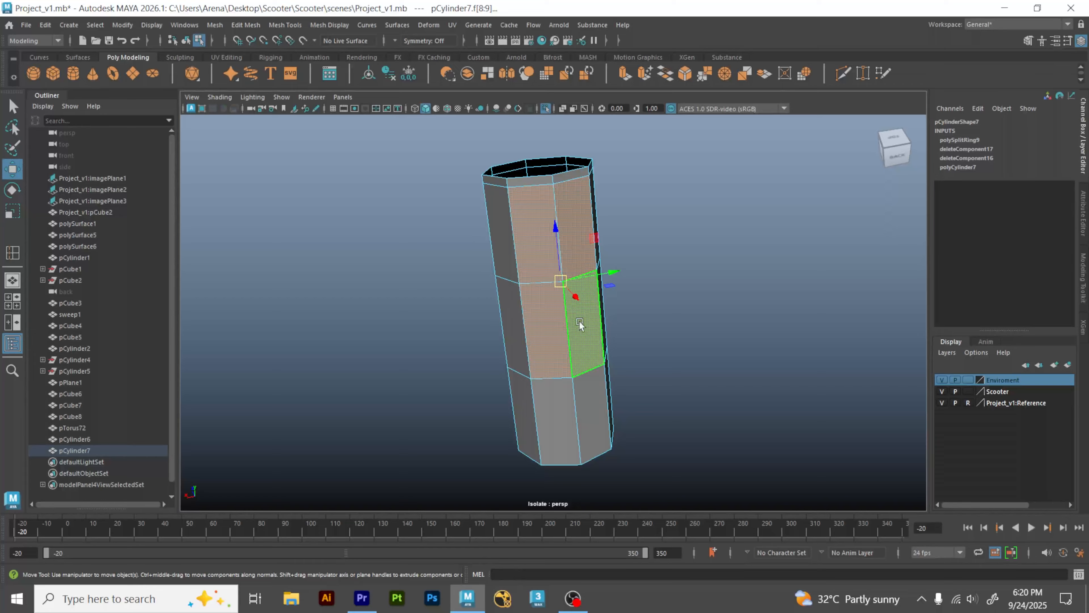
key("Delete")
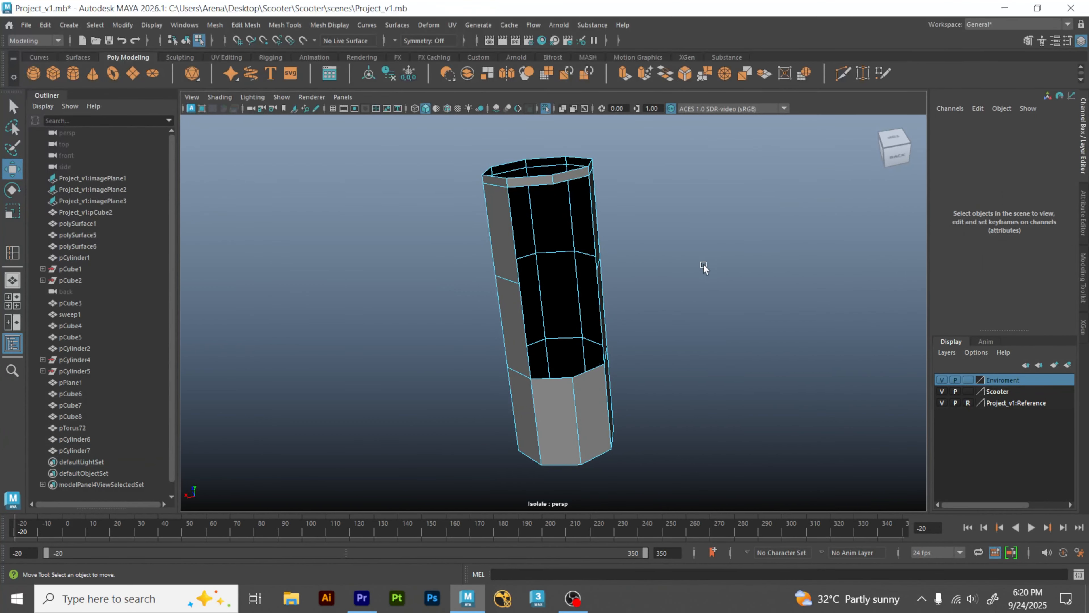
Step: Return the cylinder to object mode and view its front opening
left_click_drag(703, 268, 679, 267, "alt")
right_click_drag(685, 233, 721, 215)
left_click_drag(710, 226, 544, 163, "alt")
left_click(586, 203)
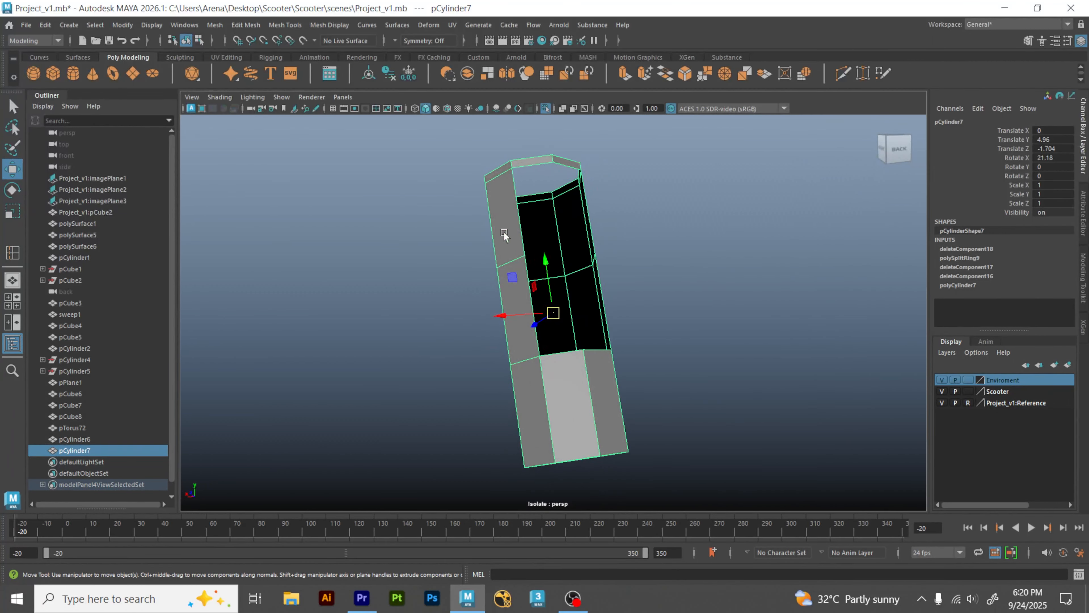
Step: Select the border edge loop around the tilted cylinder's front opening and inspect it from both sides
left_click_drag(605, 245, 438, 243, "alt")
right_click_drag(438, 244, 445, 205)
left_click(445, 203)
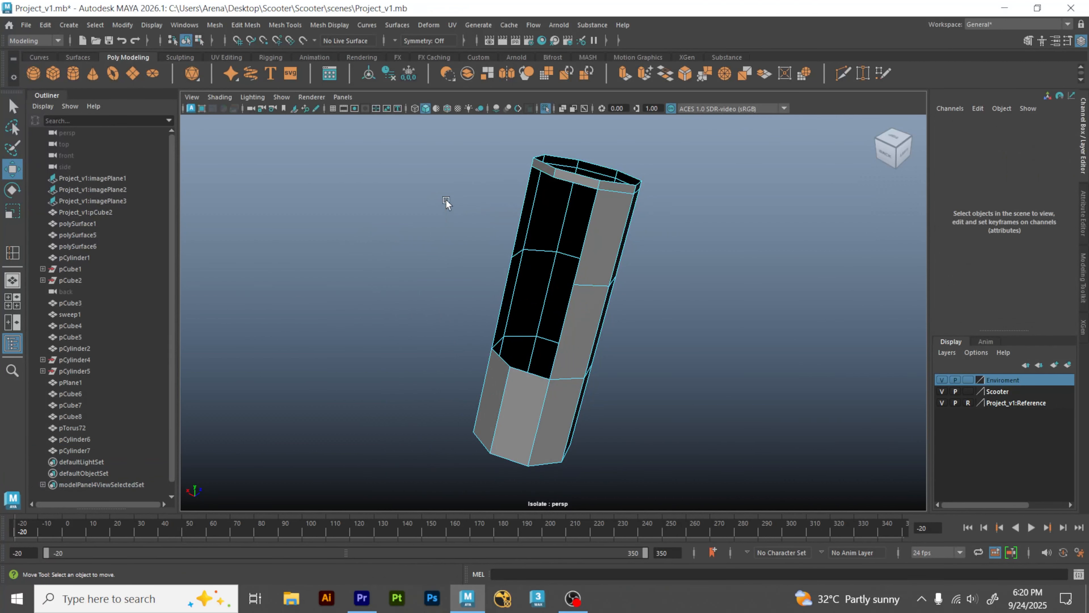
double_click(523, 223)
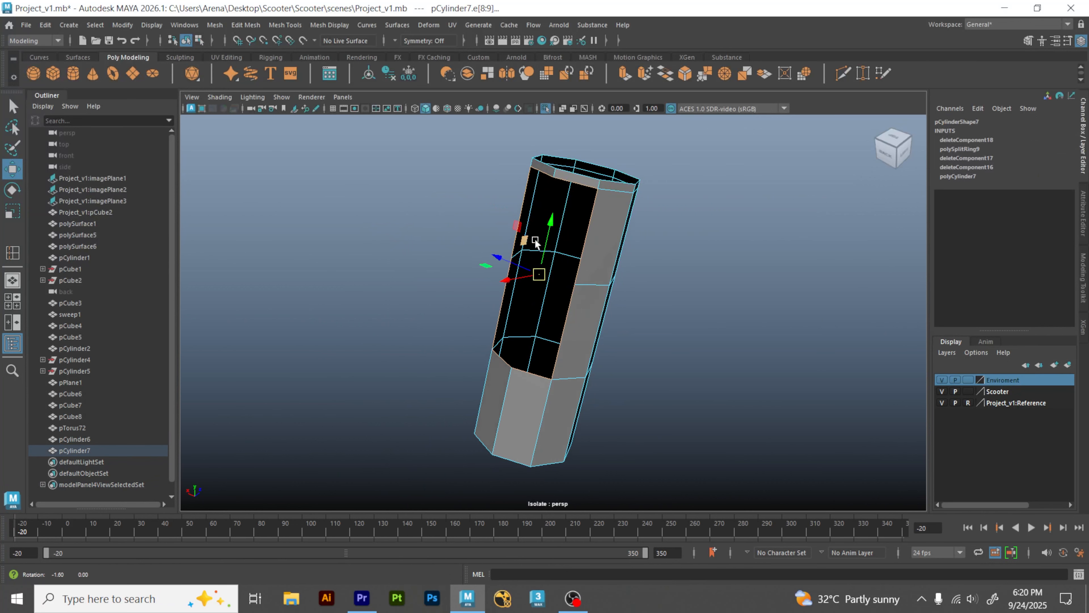
left_click_drag(531, 243, 650, 217, "alt")
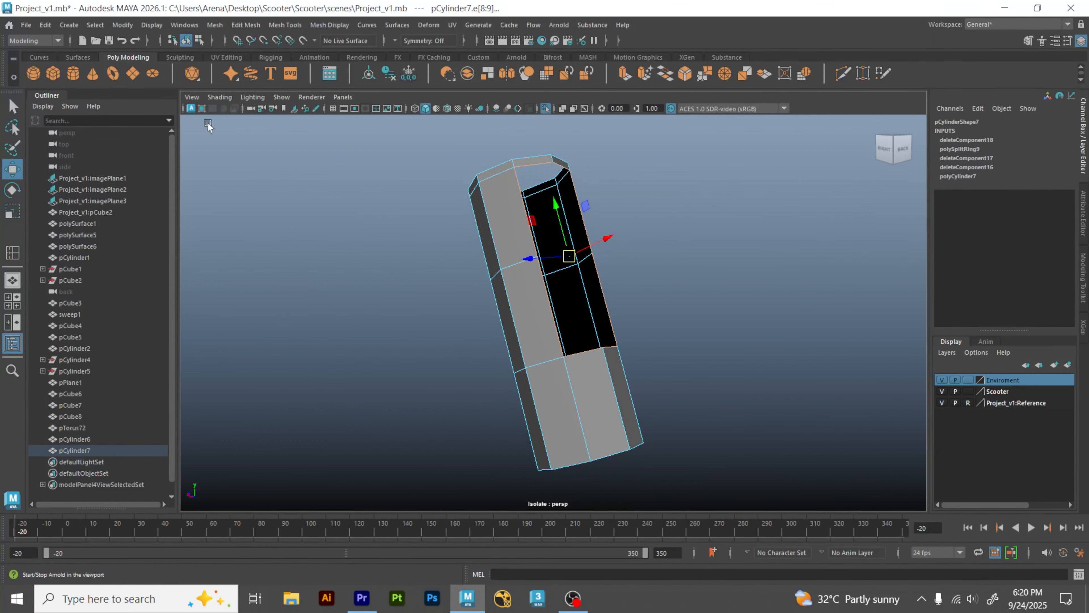
Step: Turn on the Poly Count heads-up display in the viewport
left_click(185, 25)
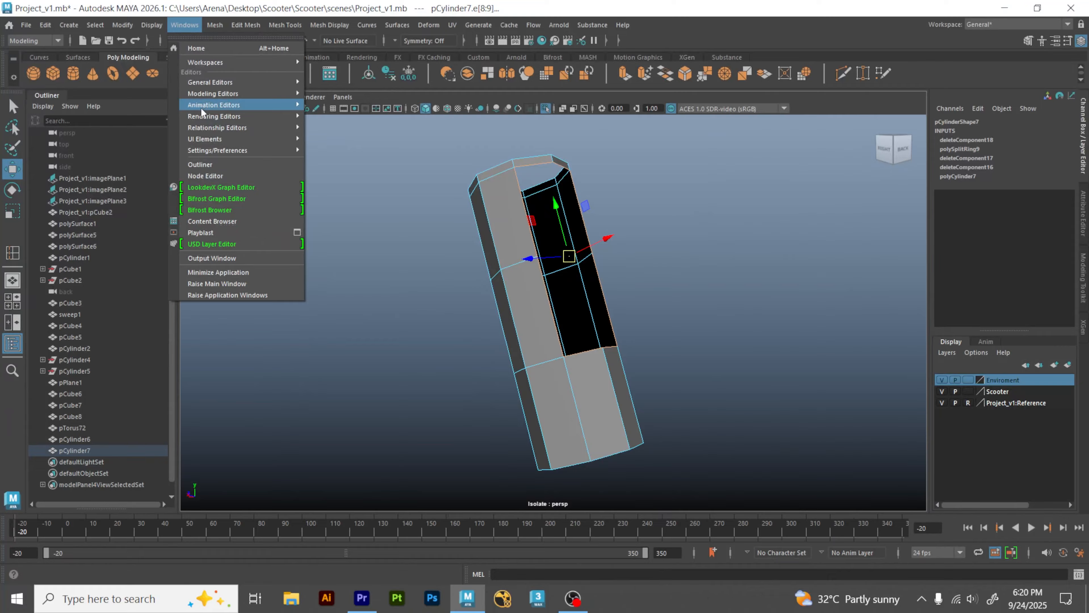
mouse_move(152, 25)
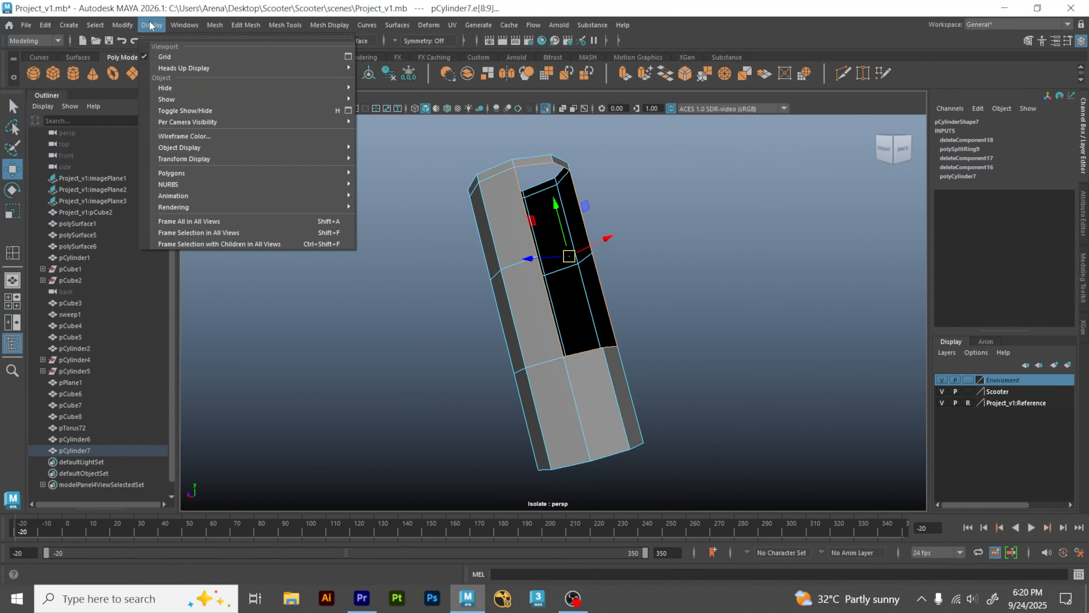
mouse_move(241, 68)
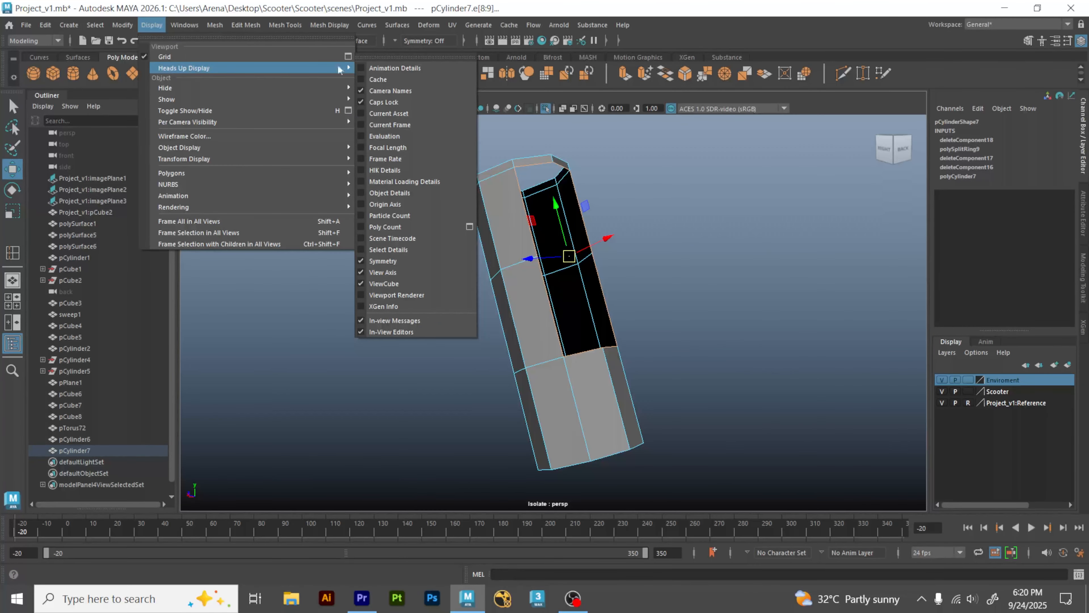
left_click(361, 226)
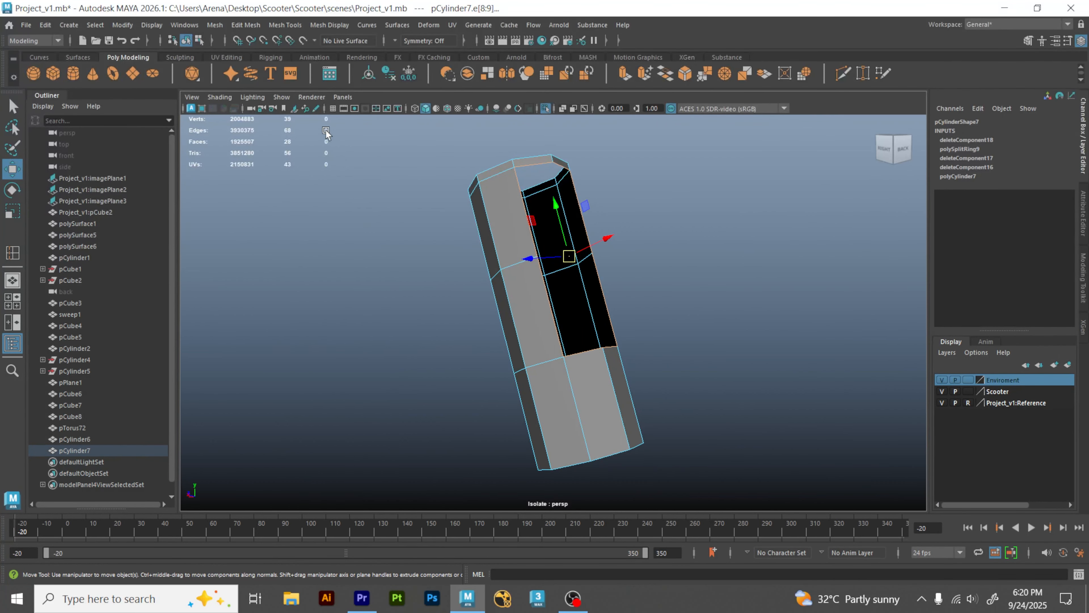
Step: Return the tilted cylinder to object mode, inspect its opening from above, and turn off isolation to show the whole scooter
right_click_drag(391, 169, 450, 151)
left_click(411, 177)
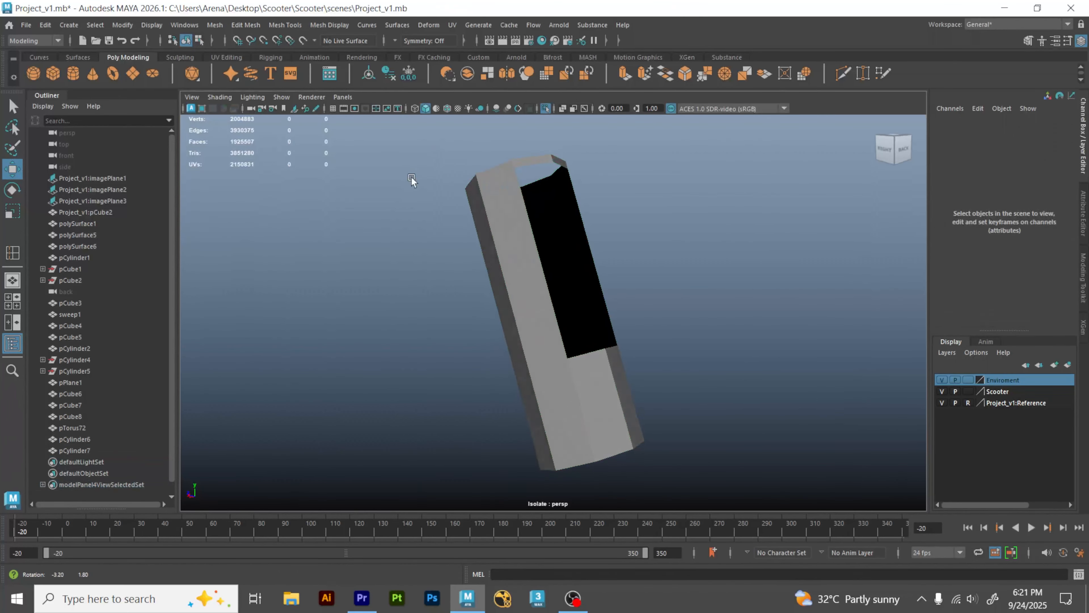
scroll(549, 208, "up", 5)
left_click_drag(549, 208, 506, 298, "alt")
scroll(663, 260, "down", 5)
right_click_drag(506, 298, 509, 238)
left_click(423, 326)
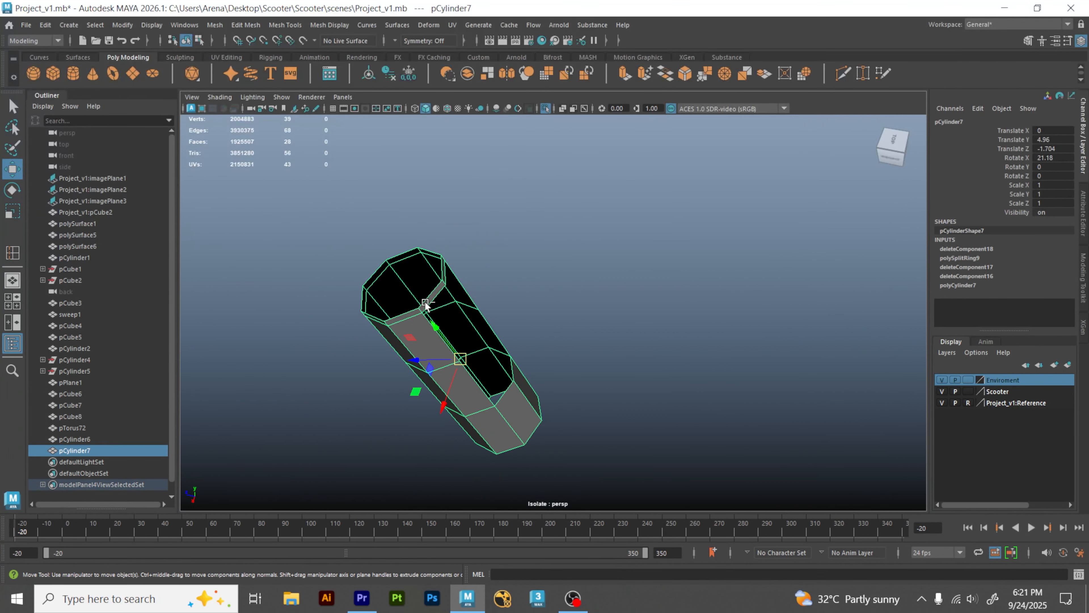
key("ctrl+1")
Step: Combine the headlight ring and the tilted cylinder into one mesh
left_click(515, 225)
left_click_drag(516, 224, 549, 260, "alt")
left_click(595, 248)
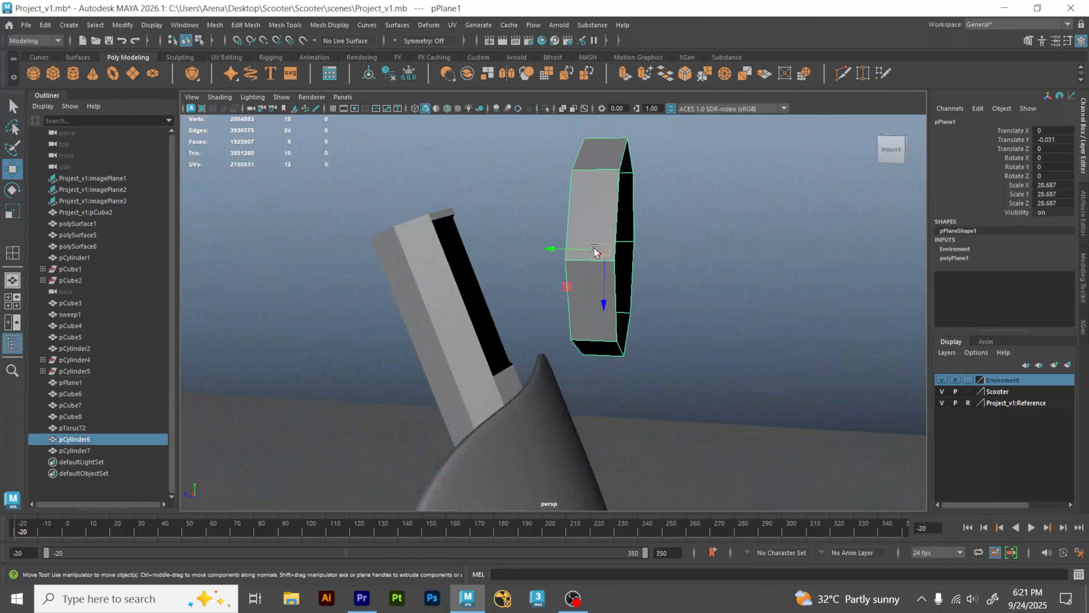
left_click(433, 291, "shift")
right_click(447, 260, "shift")
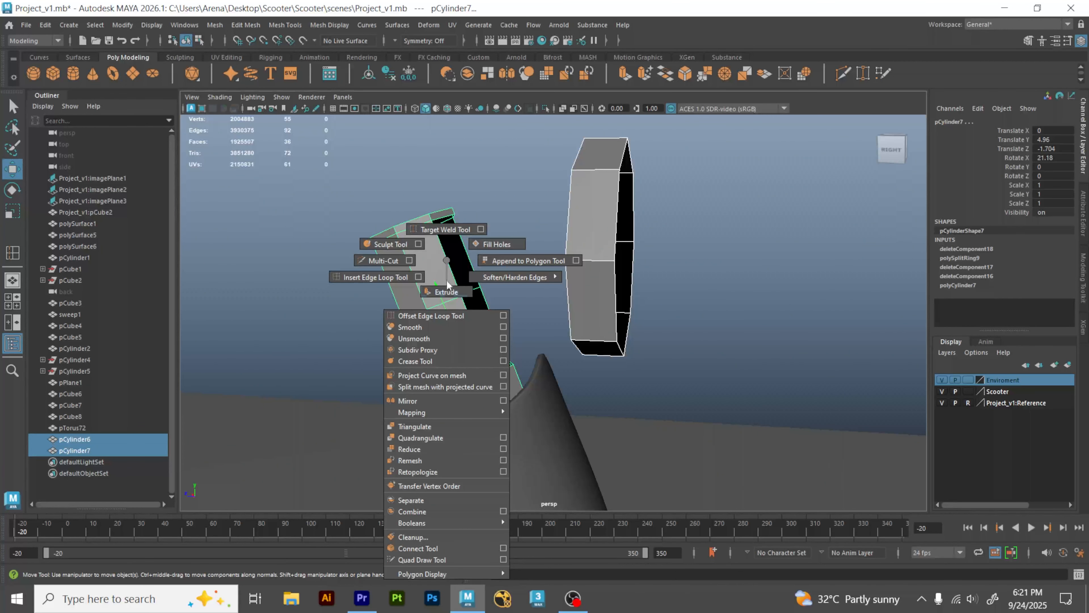
left_click(432, 505)
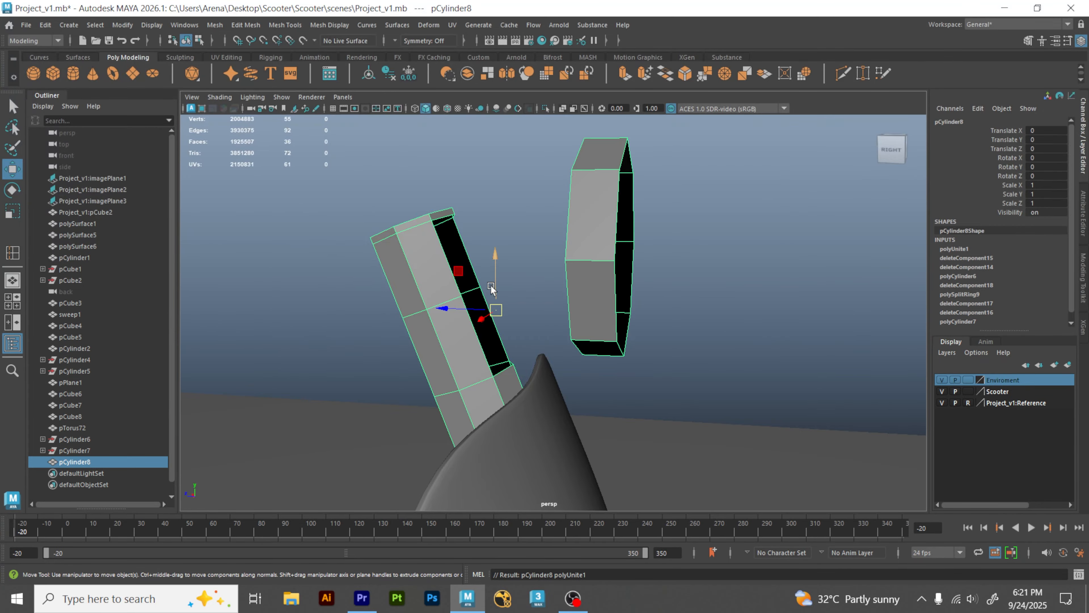
left_click_drag(491, 285, 495, 306, "alt")
left_click_drag(583, 314, 495, 330, "alt")
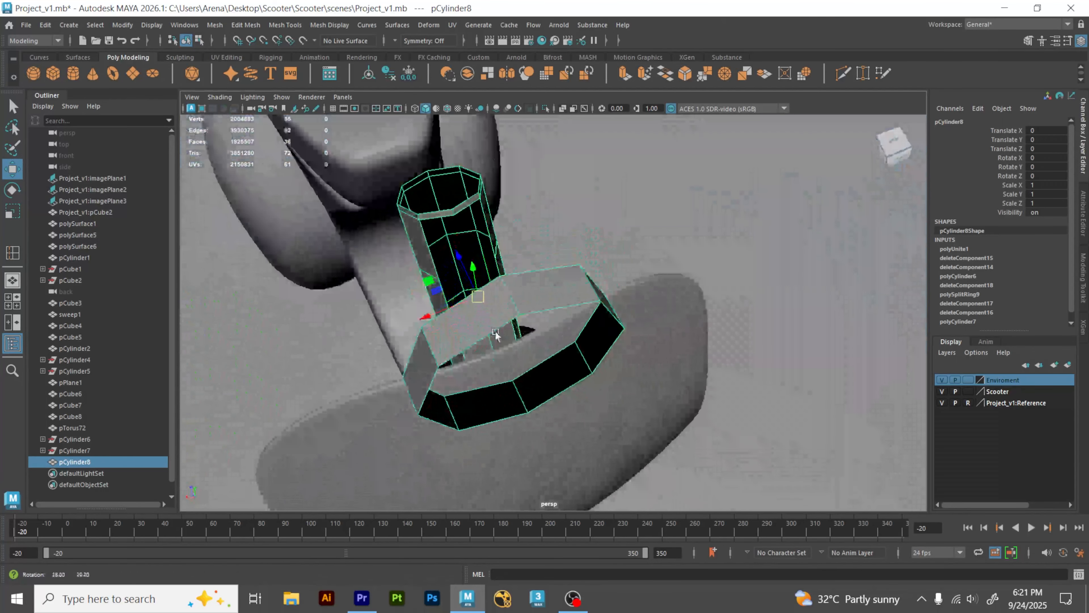
right_click_drag(546, 312, 546, 237)
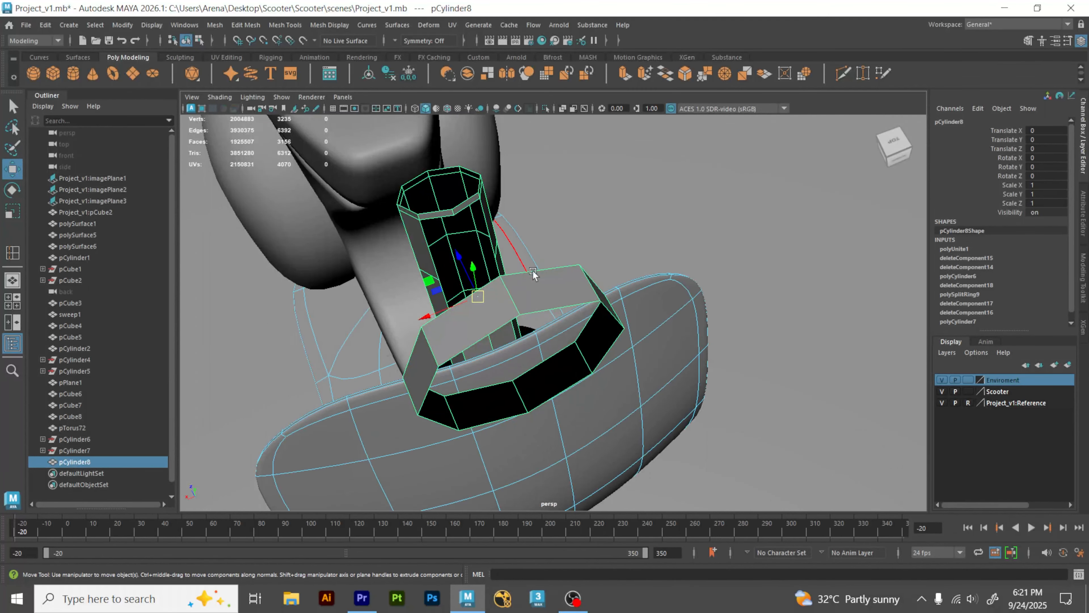
right_click_drag(619, 231, 662, 208)
left_click(705, 228)
scroll(707, 229, "down", 1)
scroll(707, 229, "down", 5)
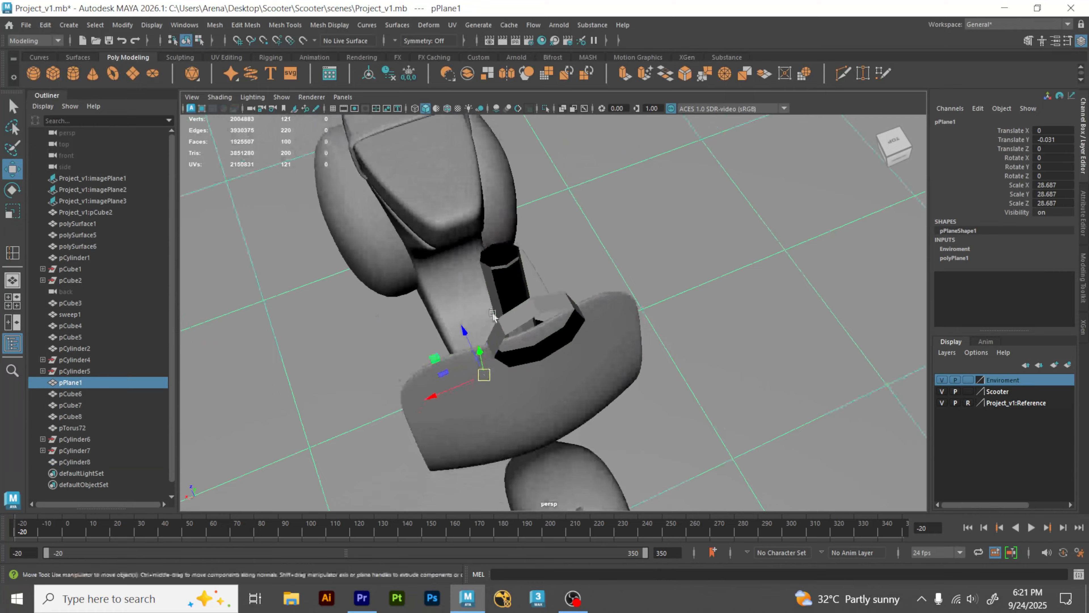
Step: Bridge one top rear edge of the headlight ring to the facing edge under the cylinder's narrow top band
left_click_drag(545, 332, 566, 285, "alt")
left_click(534, 279)
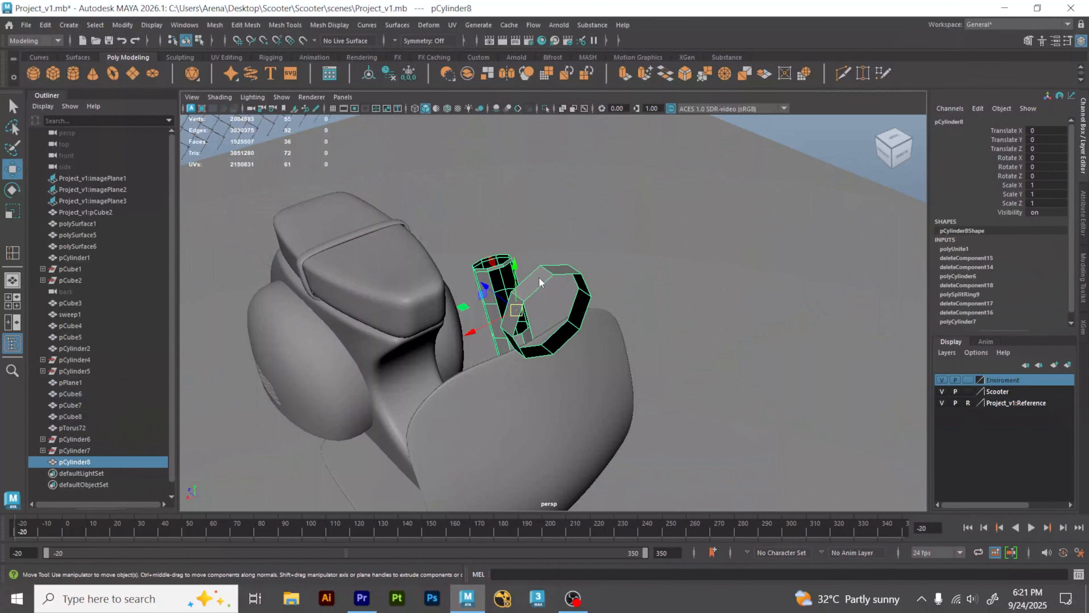
right_click_drag(540, 280, 528, 257)
scroll(661, 287, "up", 3)
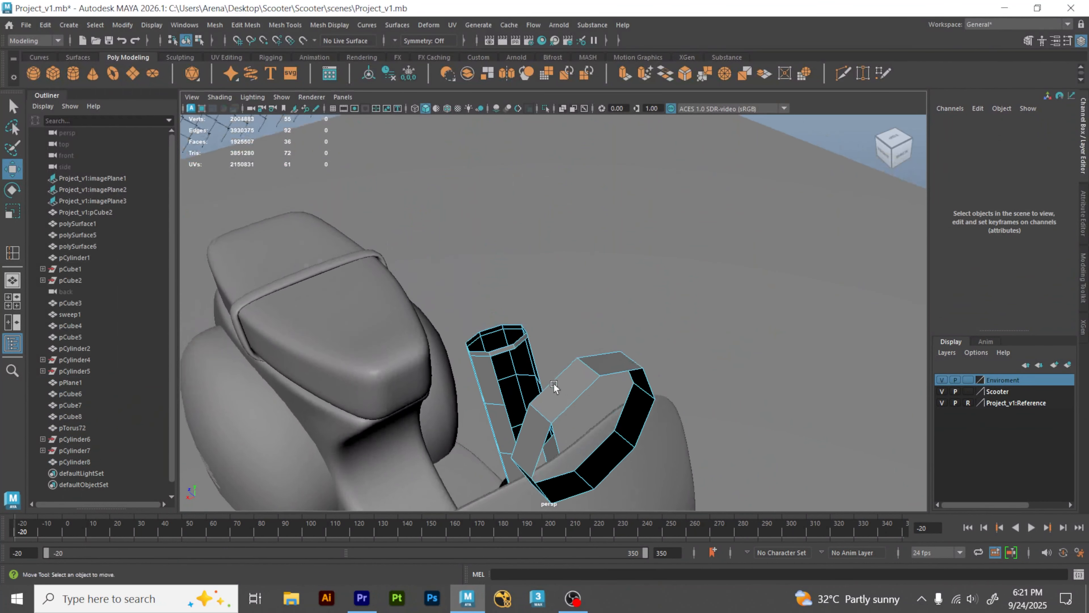
left_click_drag(554, 384, 571, 405, "alt")
left_click(563, 405)
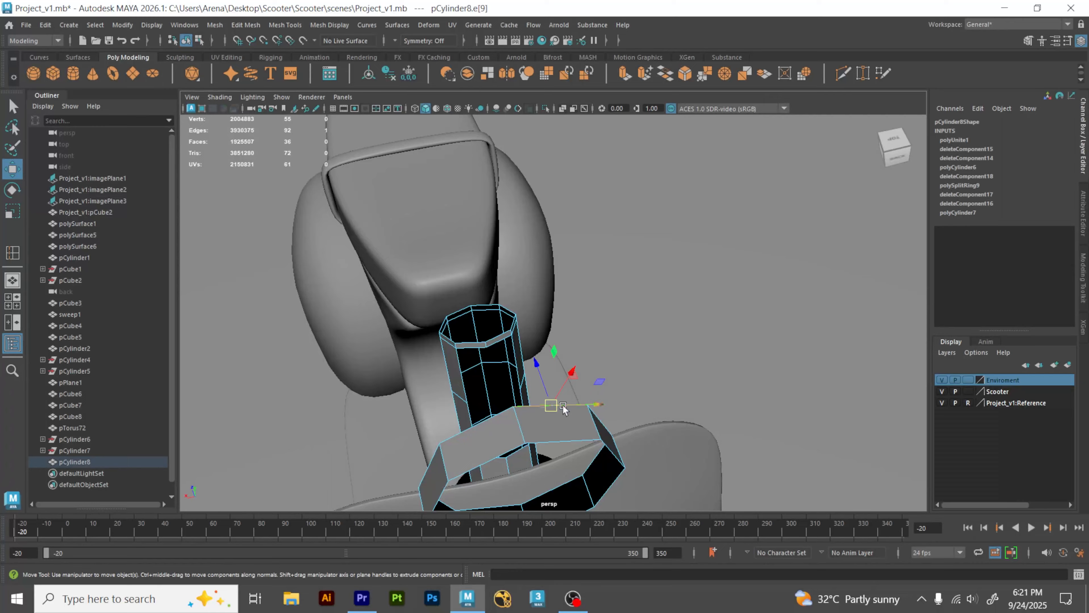
left_click(496, 341, "shift")
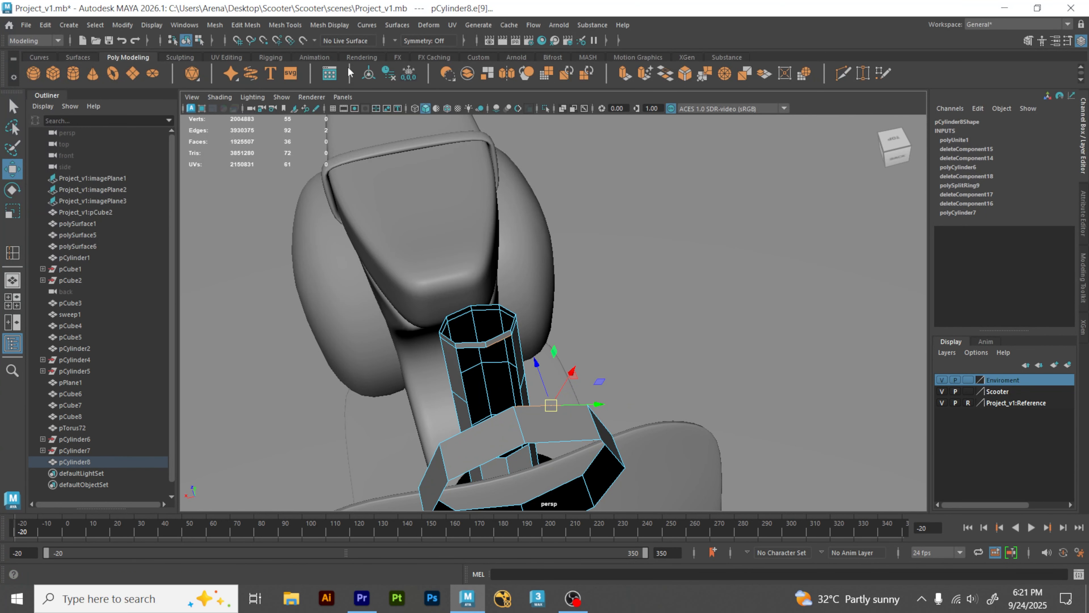
left_click(286, 26)
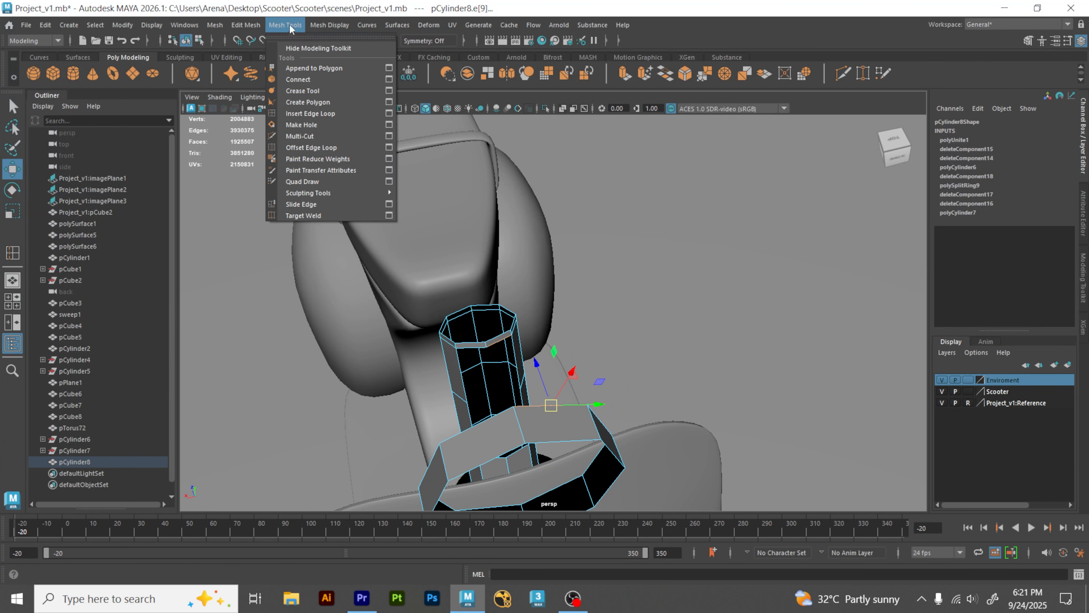
mouse_move(254, 26)
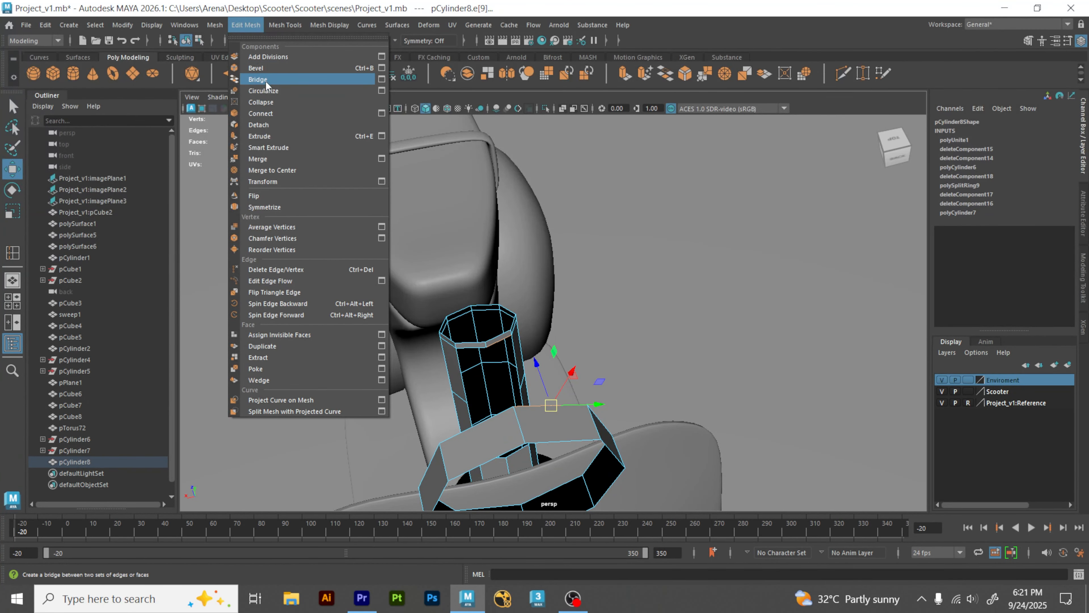
left_click(603, 5)
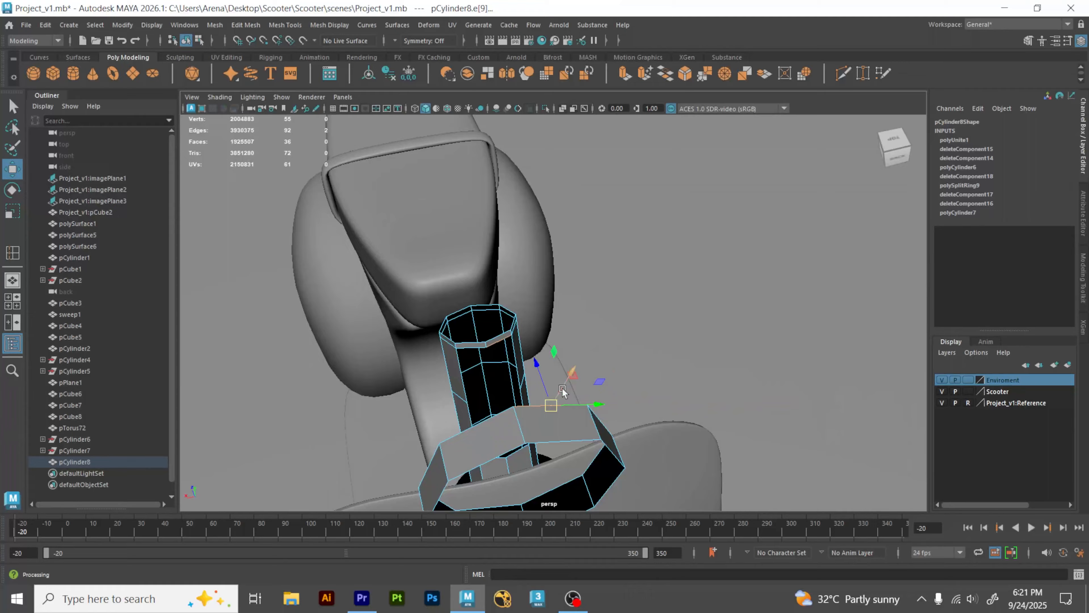
right_click(553, 410, "shift")
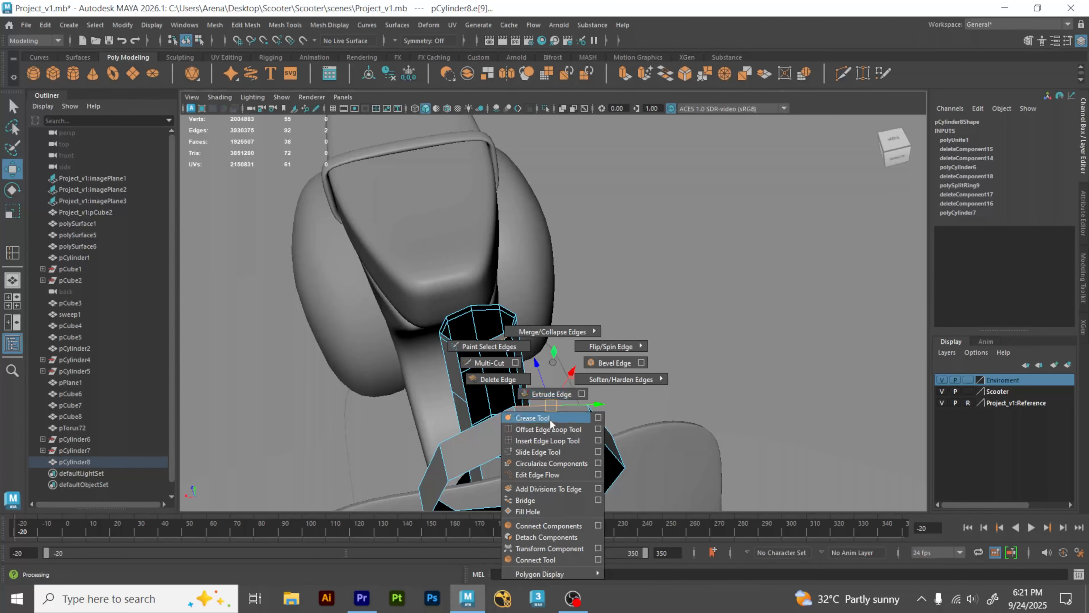
left_click(534, 500)
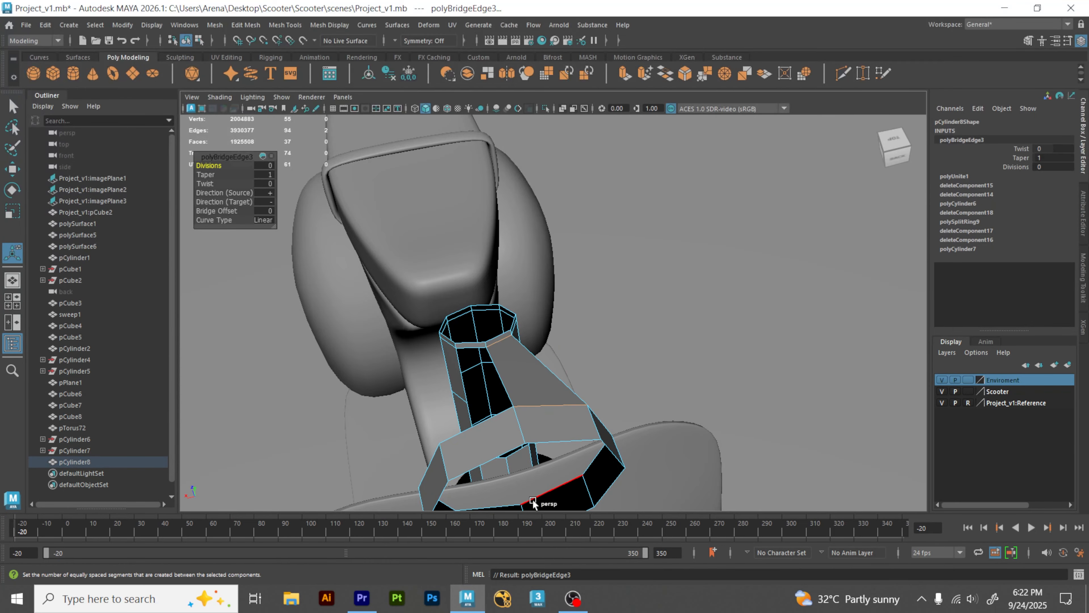
Step: Bridge the ring's other top rear edge and its two right-side rear edges to the matching edges of the cylinder's opening
left_click_drag(533, 499, 645, 398, "alt")
left_click(667, 396)
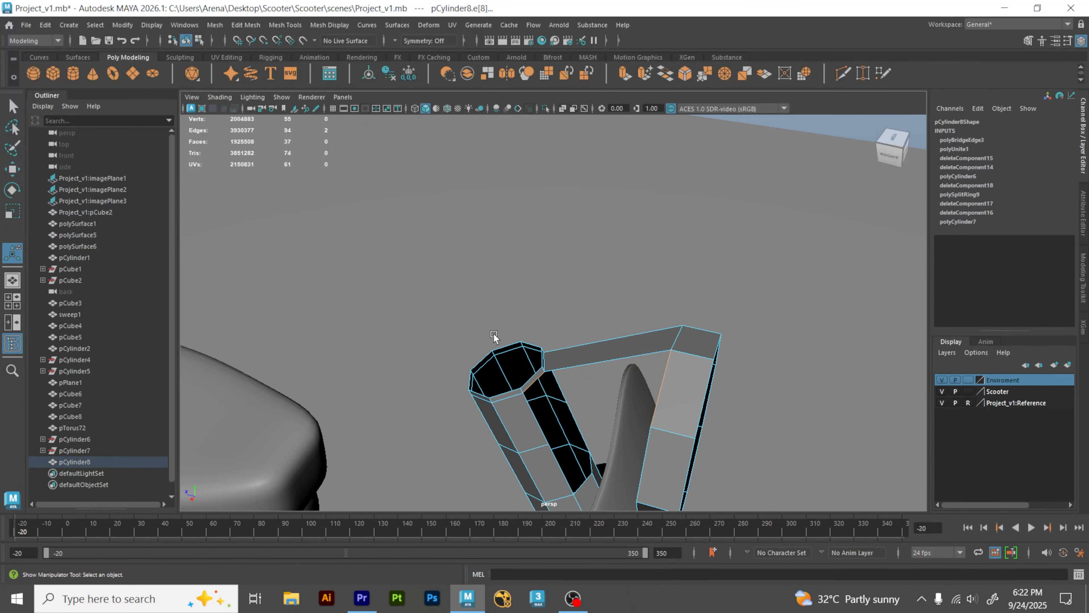
key("g")
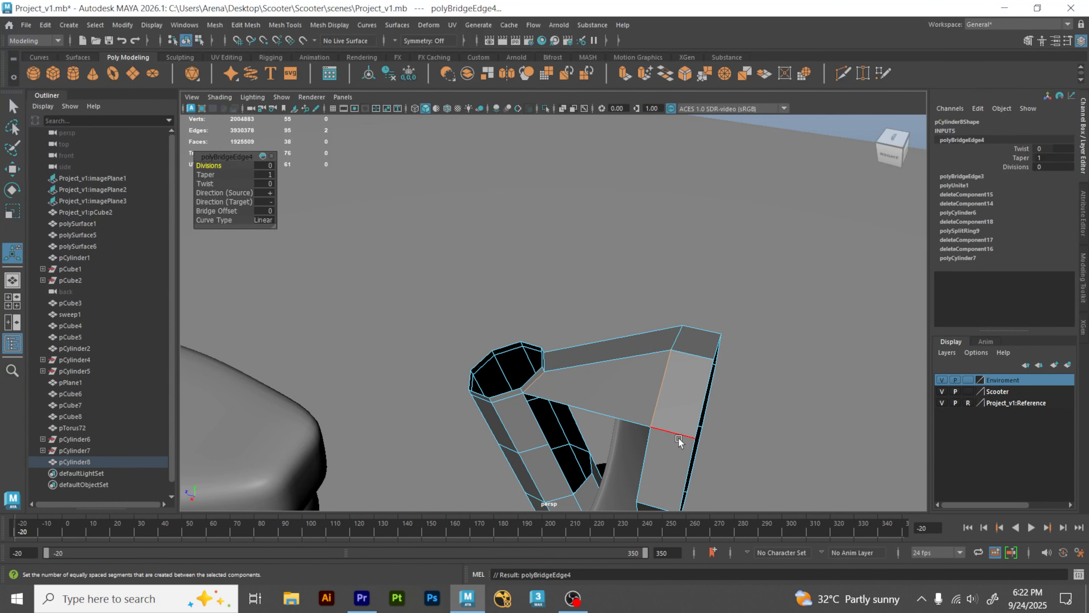
left_click_drag(679, 438, 684, 368, "alt")
left_click(681, 353)
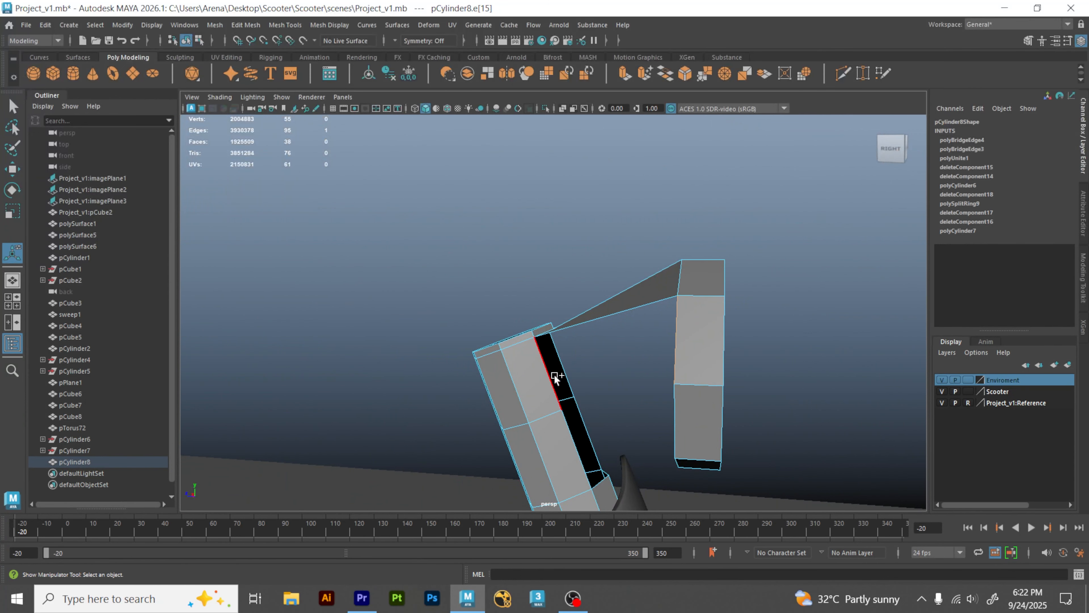
key("g")
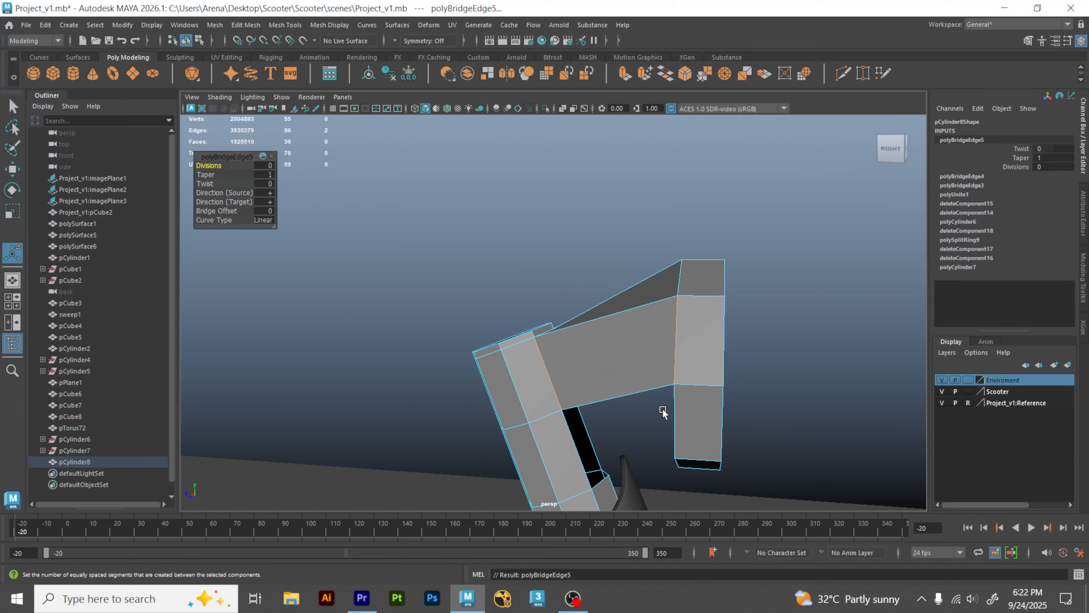
left_click(675, 414)
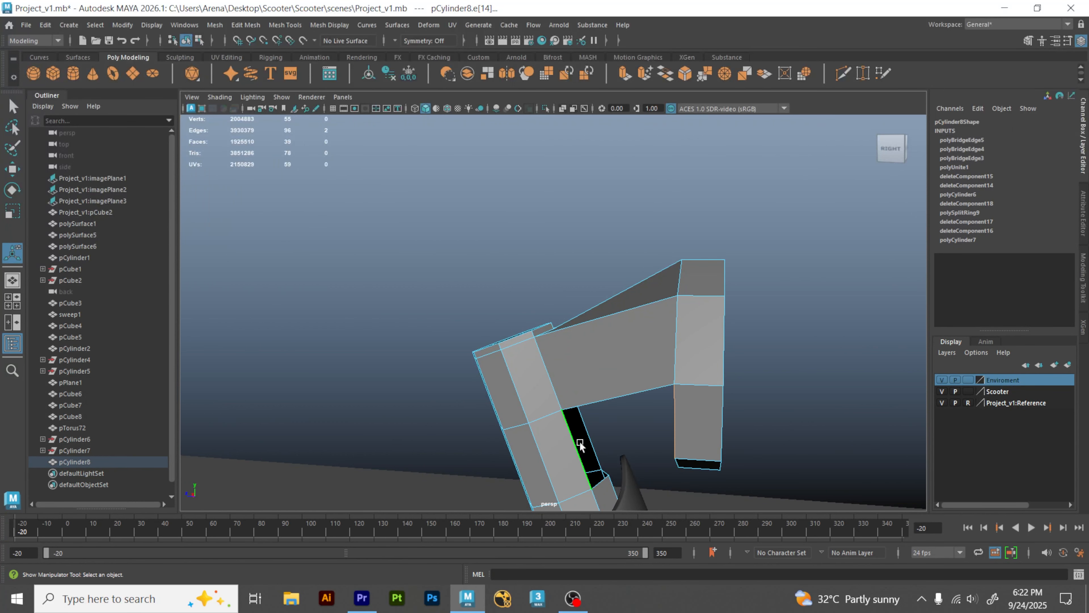
key("g")
Step: Bridge the ring's two left-side rear edges to the matching side edges of the cylinder's opening
left_click_drag(690, 445, 540, 379, "alt")
left_click(422, 334)
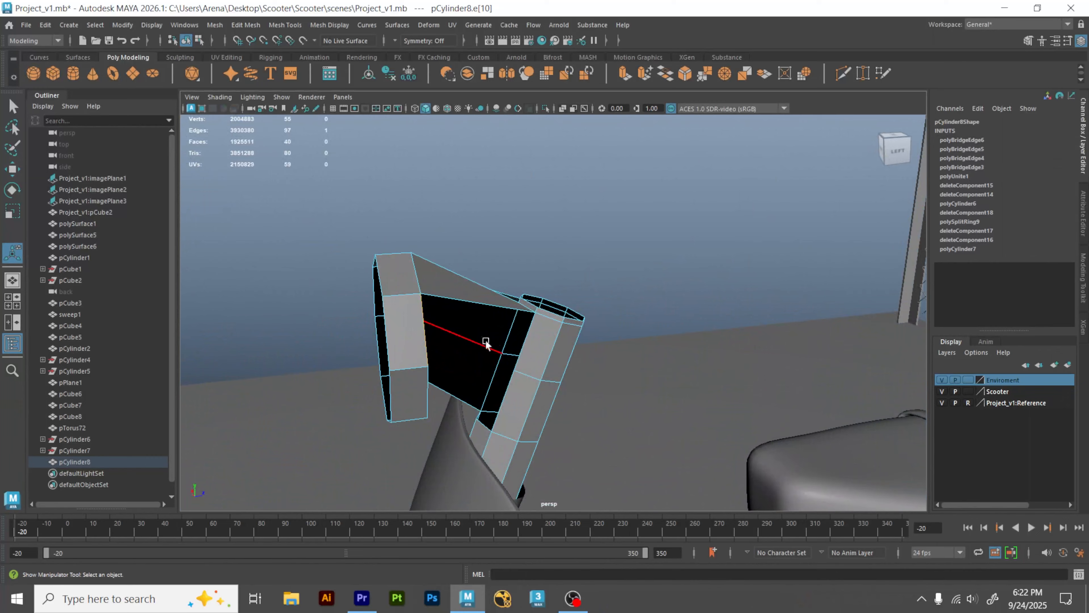
left_click(519, 343, "shift")
key("g")
left_click(426, 388)
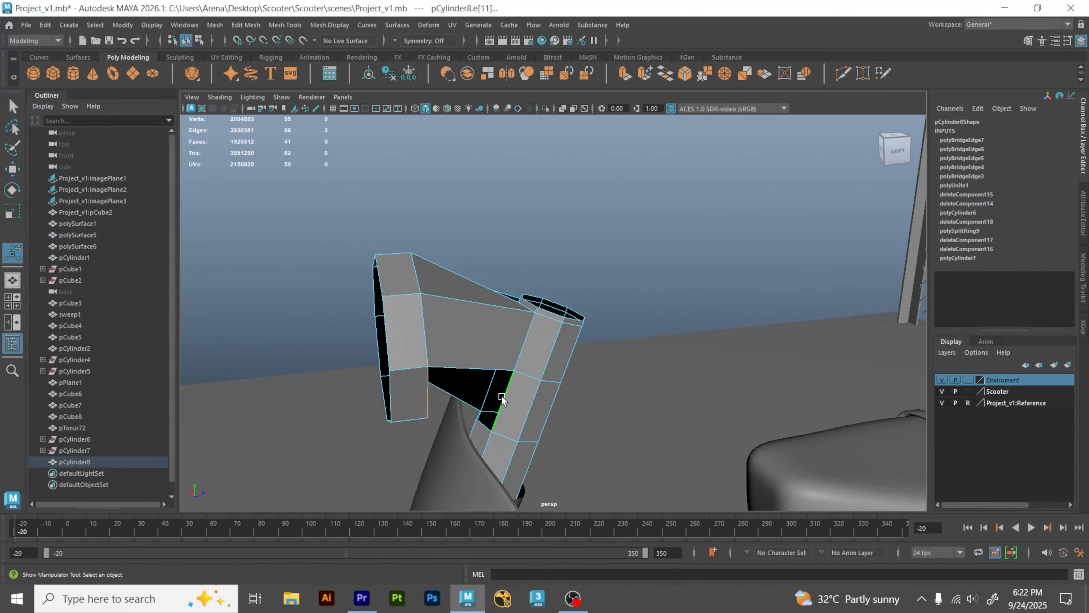
key("g")
Step: Bridge the ring's two bottom rear edges to the lower edges of the cylinder's opening to close the housing's underside
left_click_drag(501, 396, 457, 368, "alt")
left_click(457, 372)
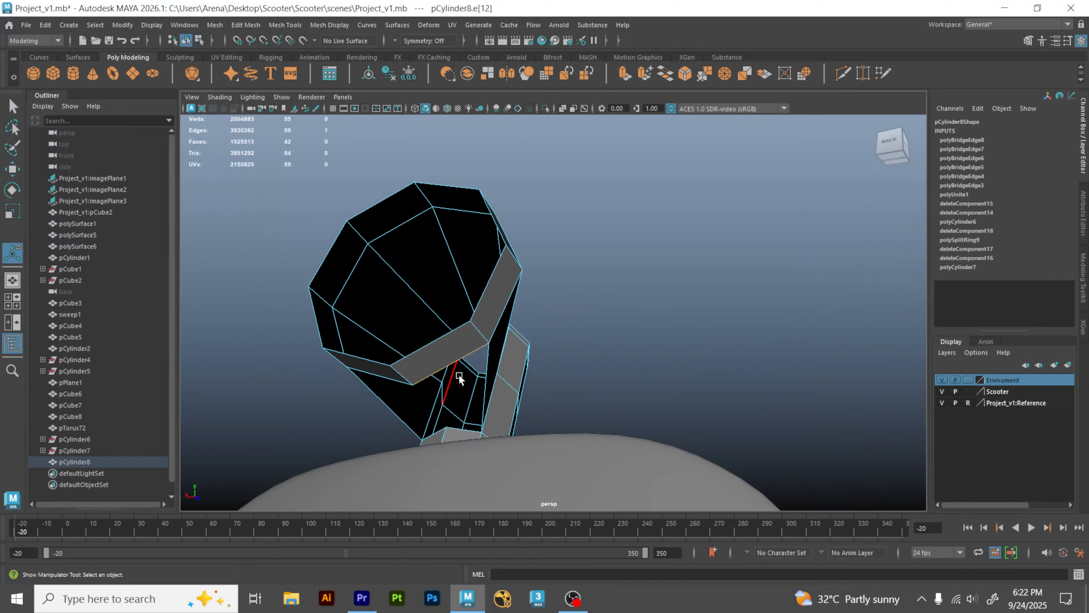
left_click(466, 431, "shift")
key("g")
left_click(395, 378)
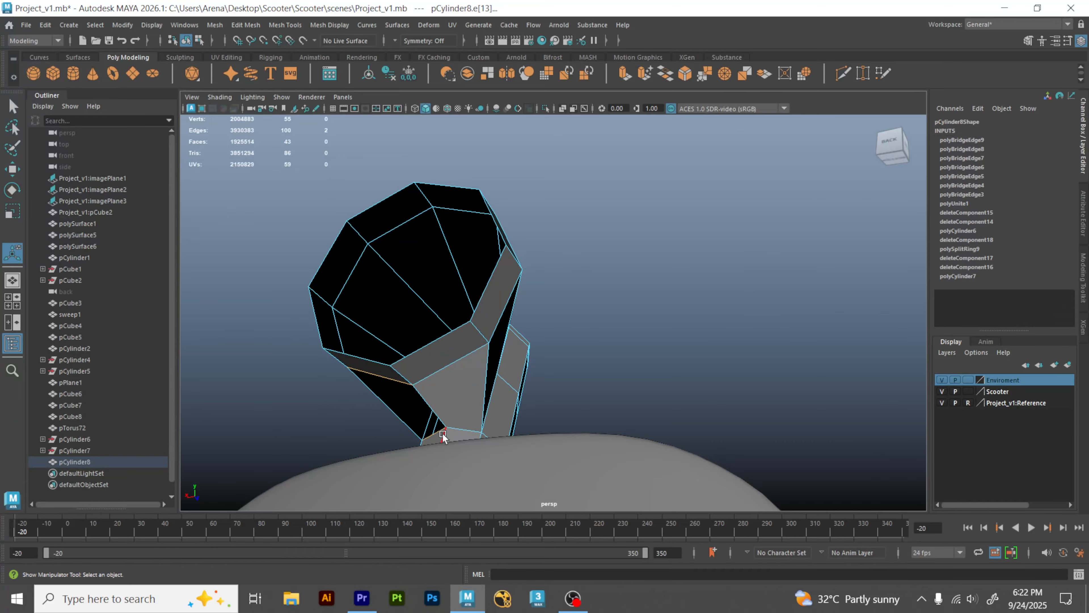
left_click(446, 436, "shift")
key("g")
Step: Return the bridged headlight housing to object mode and display it with smooth mesh preview
left_click_drag(625, 357, 541, 318, "alt")
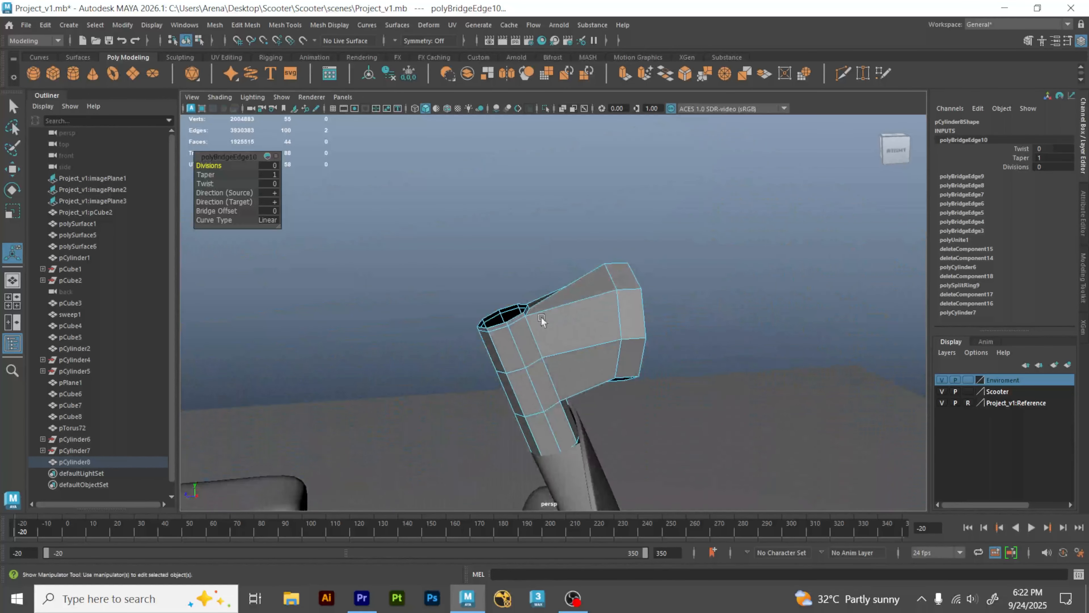
key("q")
key("F8")
left_click_drag(556, 244, 600, 322, "alt")
key("3")
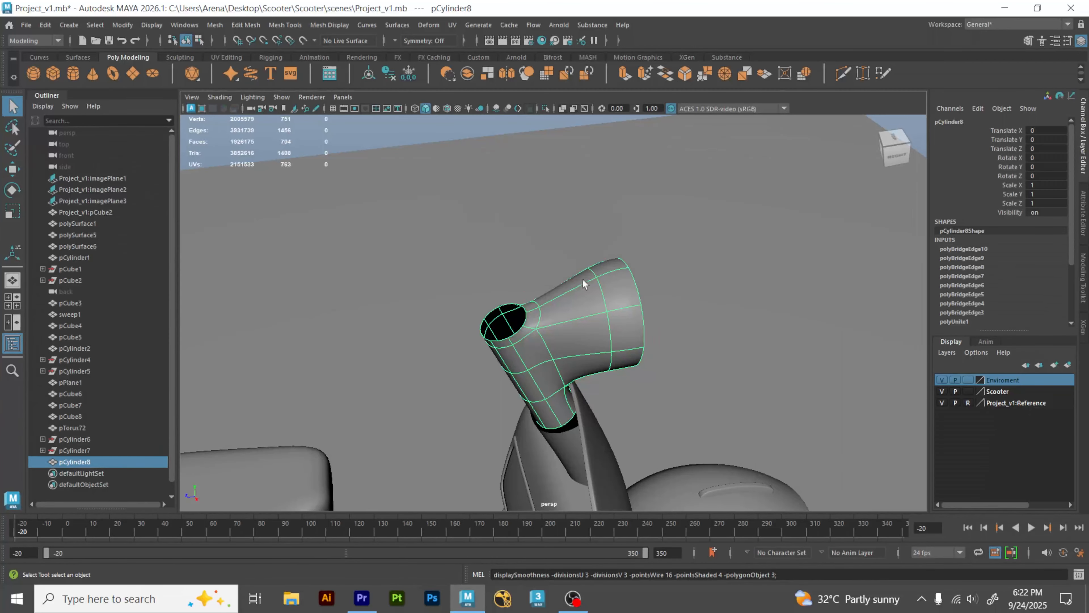
Step: Inspect the smoothed headlight housing from several angles and compare it with the scooter's handlebar reference drawing in the top view
left_click(427, 130)
left_click_drag(630, 285, 463, 293, "alt")
left_click_drag(372, 323, 672, 334, "alt")
left_click(564, 316)
key("space")
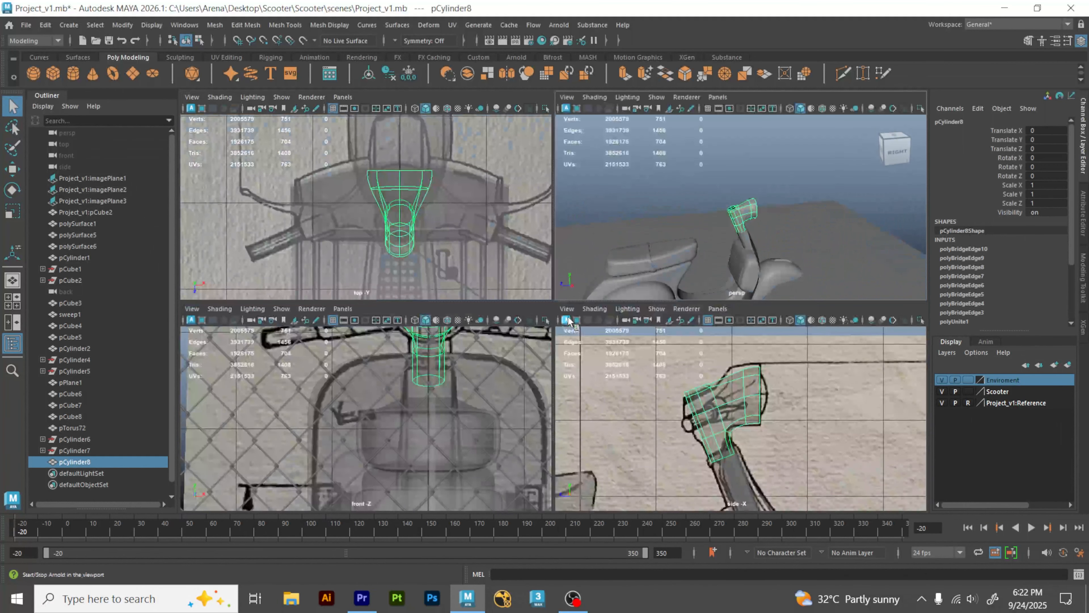
key("space")
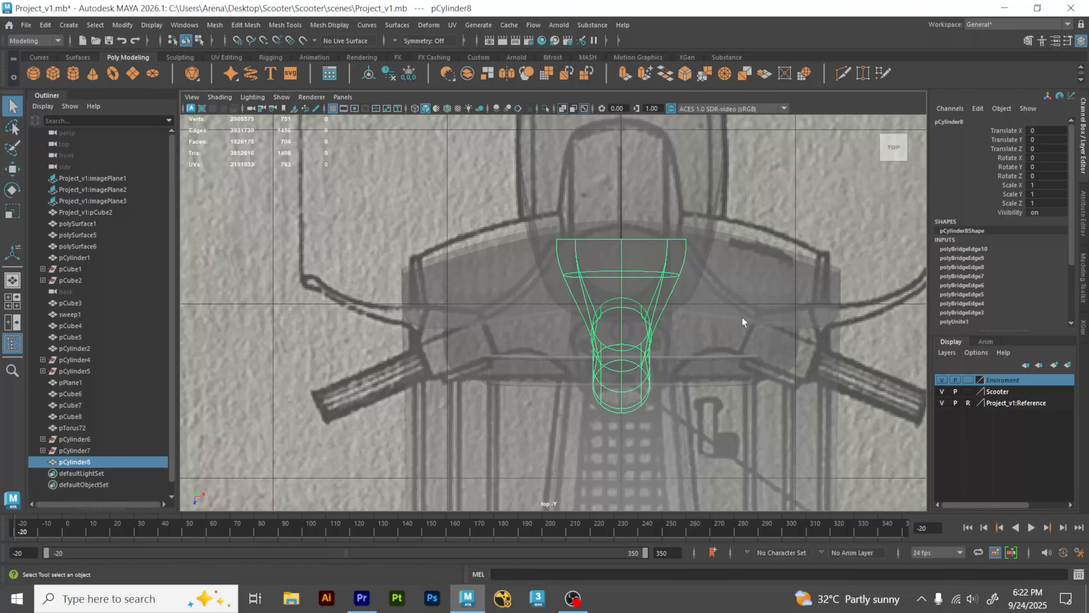
middle_click_drag(743, 318, 629, 287, "alt")
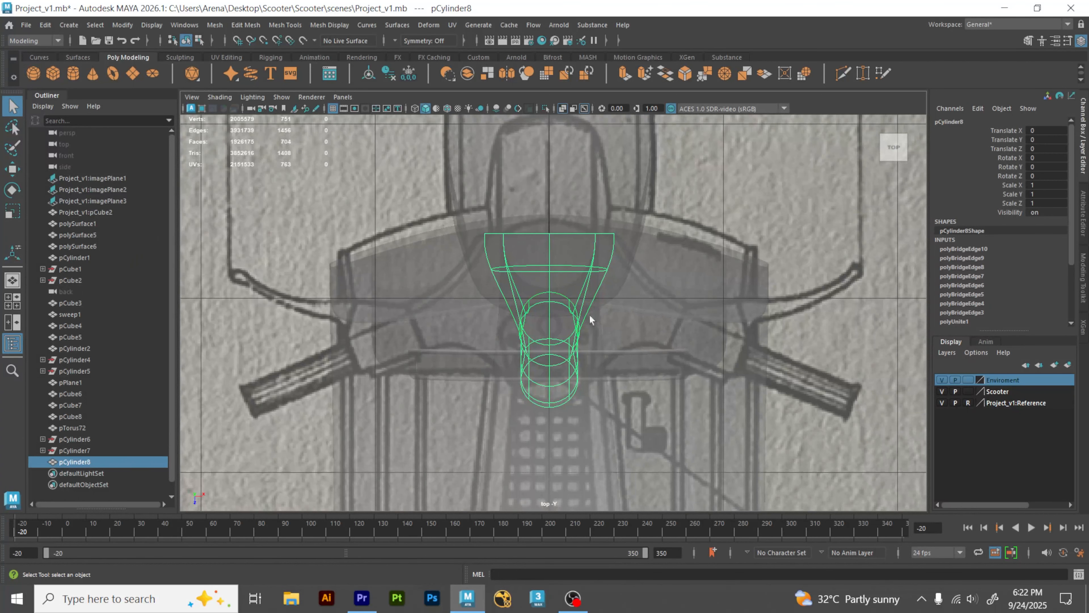
Step: Examine the headlight housing in perspective against the scooter's seat, front shield and fender, leaving the housing selected
key("space")
key("space")
left_click_drag(596, 240, 539, 275, "alt")
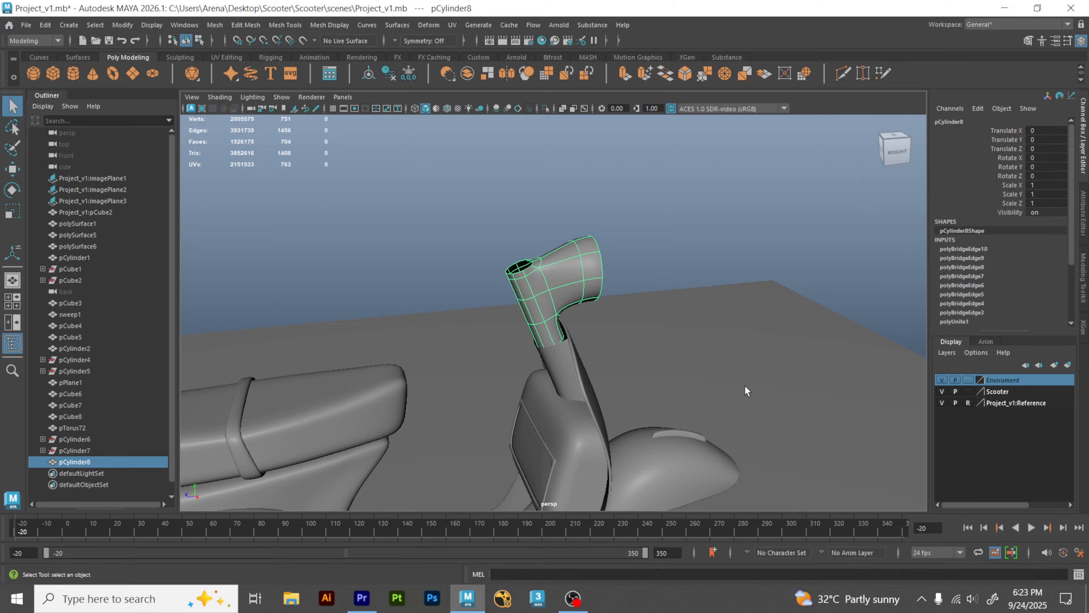
left_click(636, 254)
left_click_drag(636, 253, 615, 246, "alt")
right_click_drag(615, 246, 504, 262, "alt")
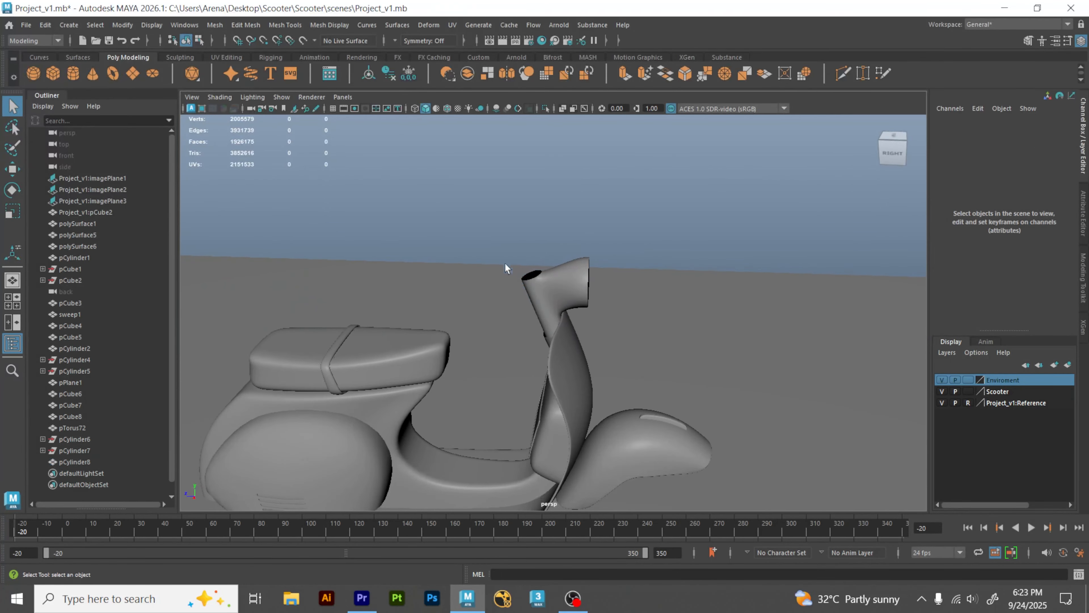
middle_click_drag(598, 319, 612, 261, "alt")
left_click_drag(575, 265, 648, 255, "alt")
left_click(590, 246)
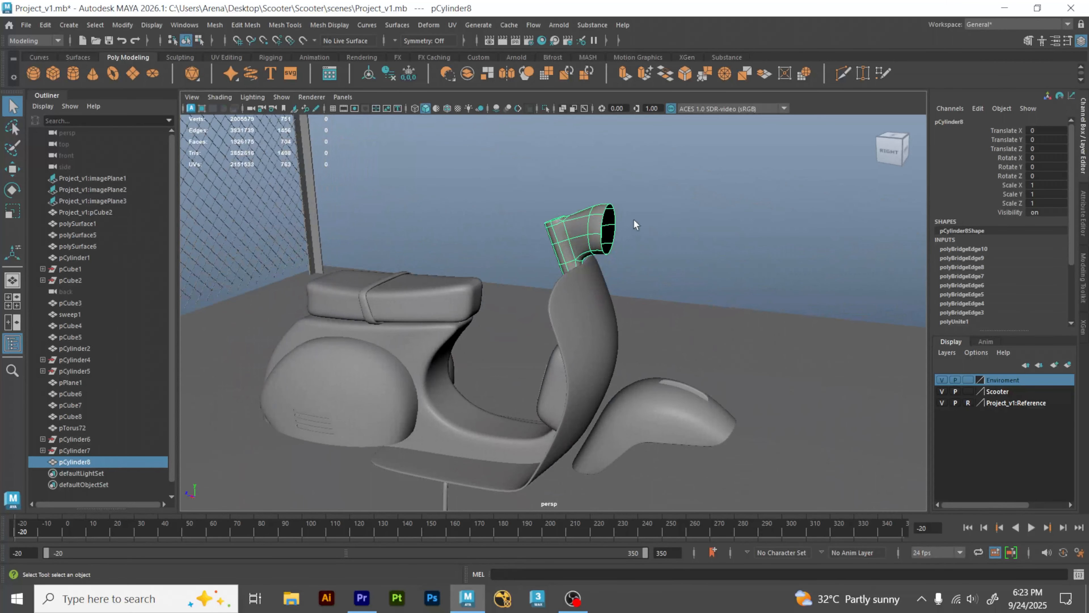